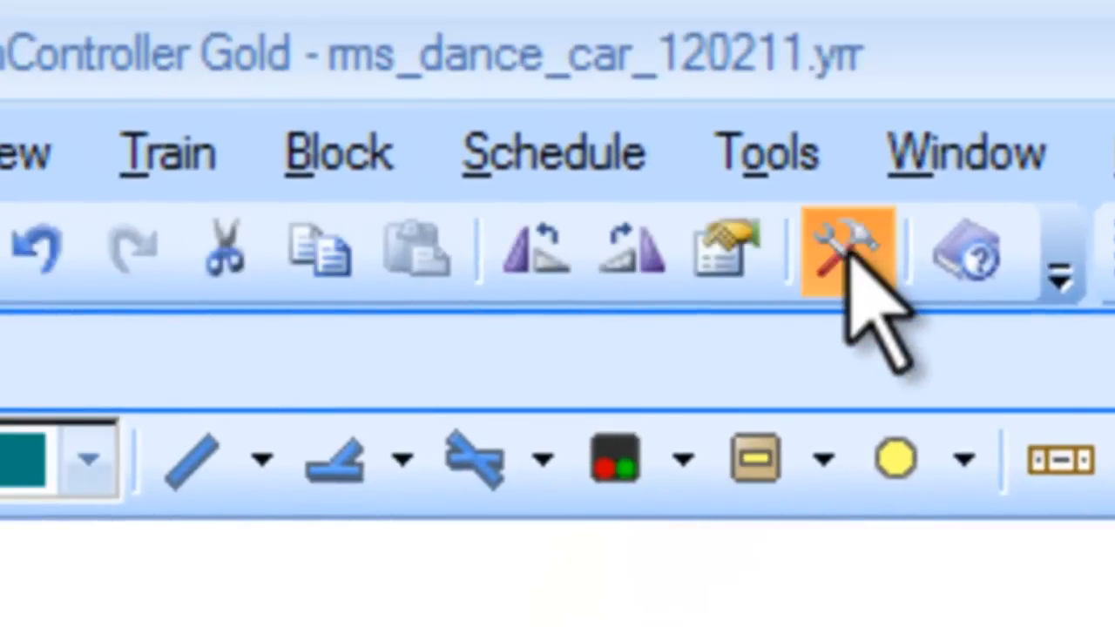
# - Turn on edit mode, open the function assignments of the (20fx) Dance Car and widen the Function column to fit its names
pyautogui.click(843, 254)
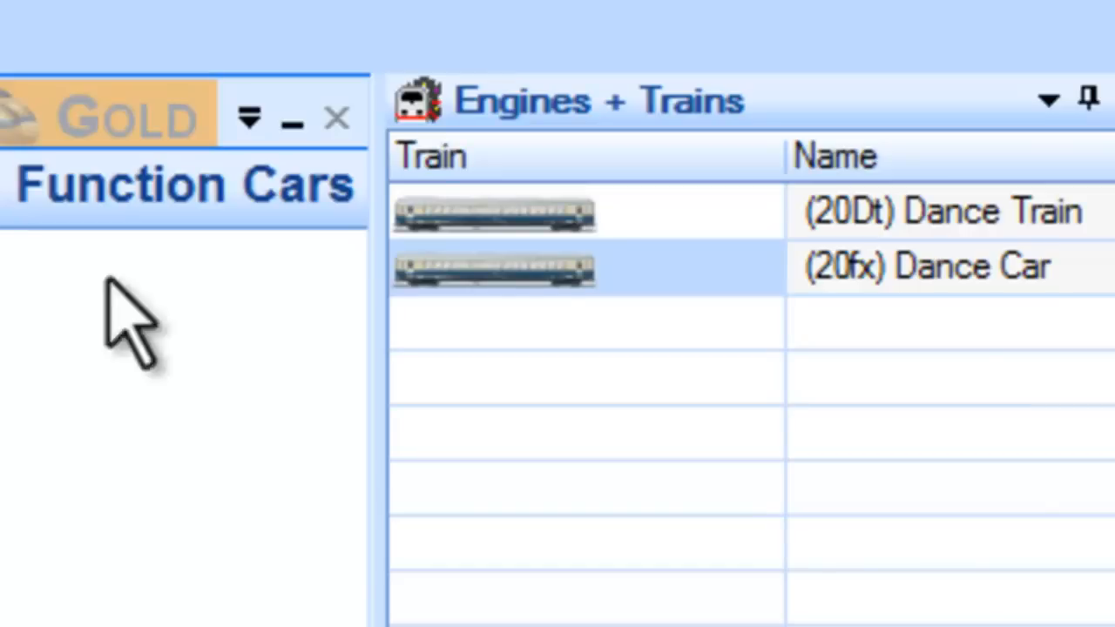
pyautogui.click(455, 280)
pyautogui.doubleClick(454, 277)
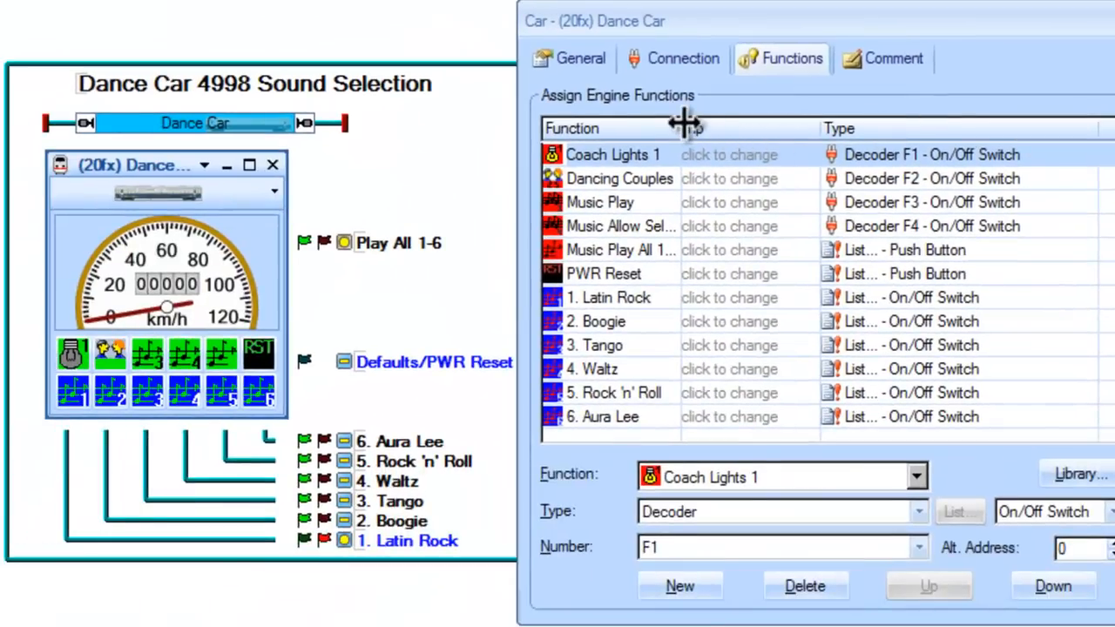
pyautogui.doubleClick(726, 124)
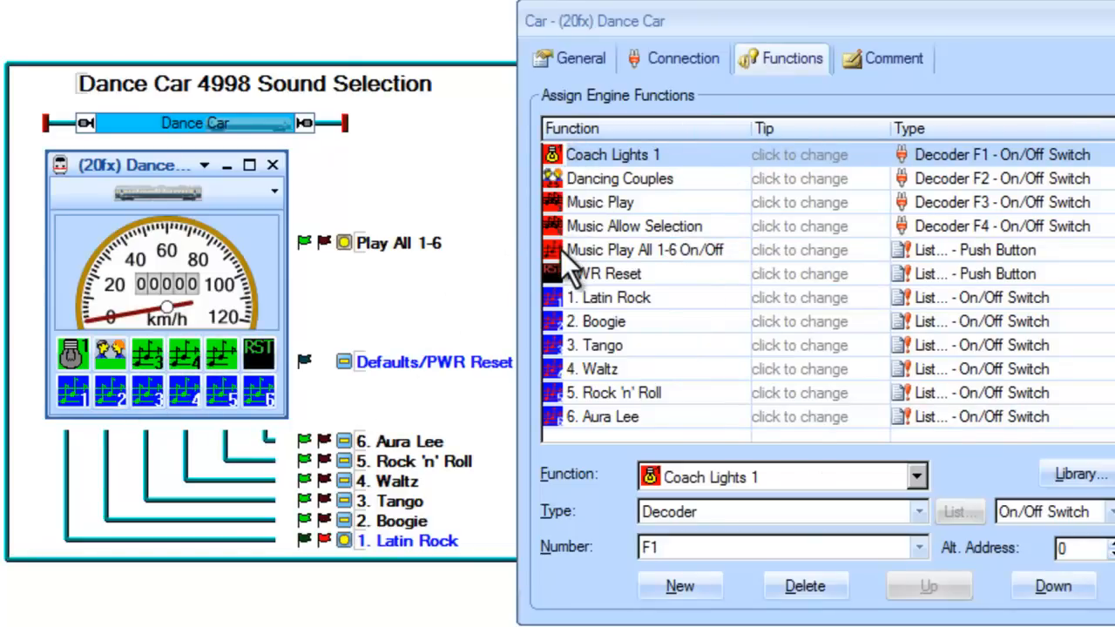
# - Switch on Coach Lights 1 for the Dance Car and test Dancing Couples and Music Play on and off
pyautogui.click(70, 356)
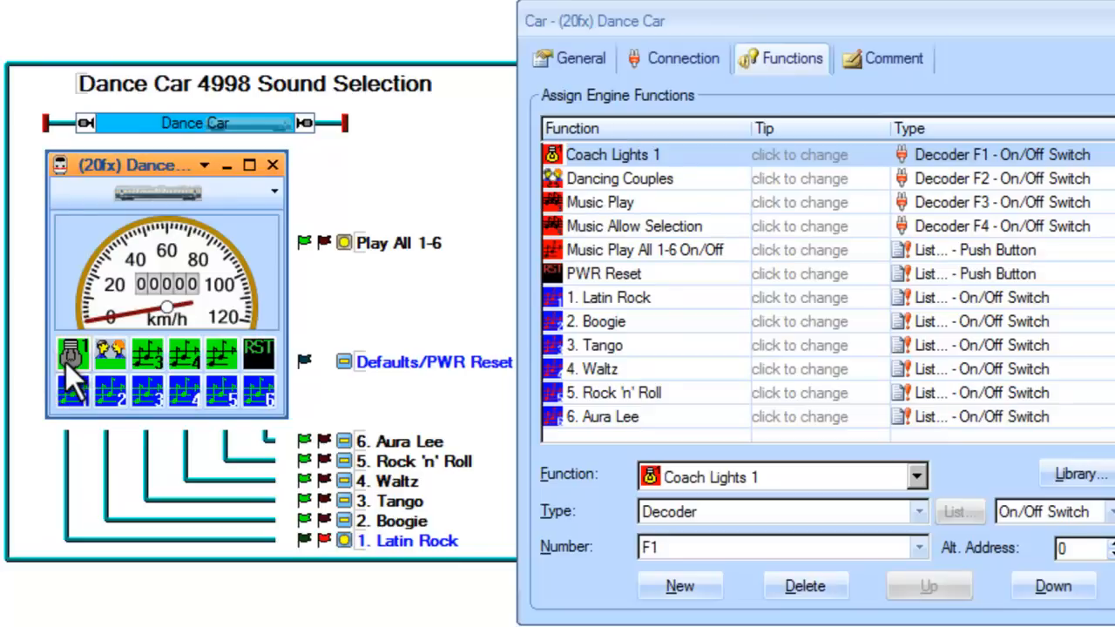
pyautogui.click(110, 366)
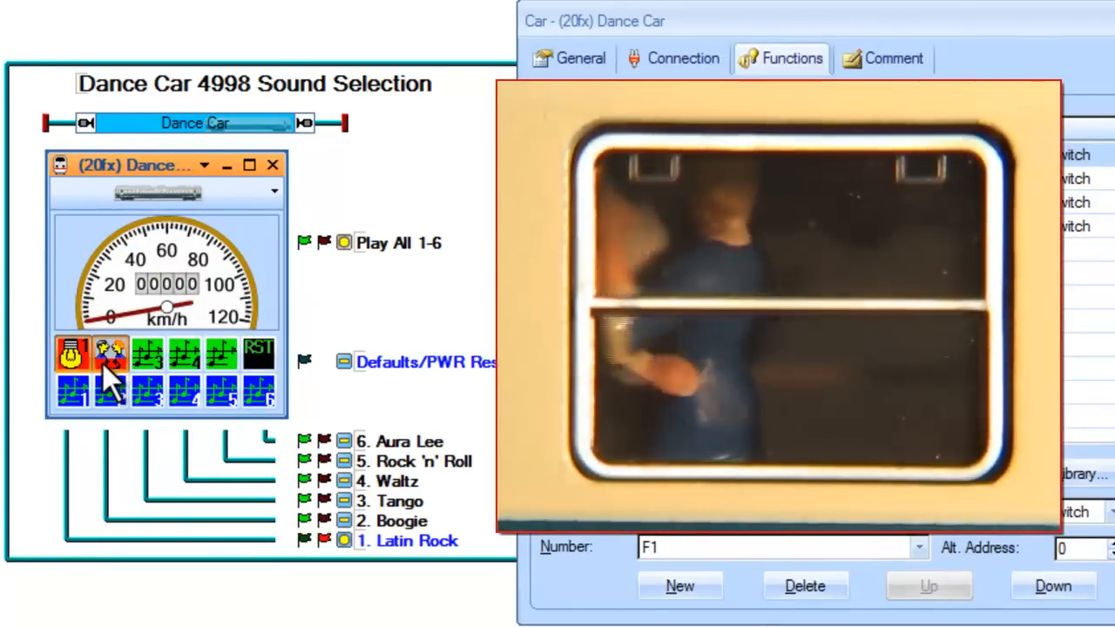
pyautogui.click(108, 368)
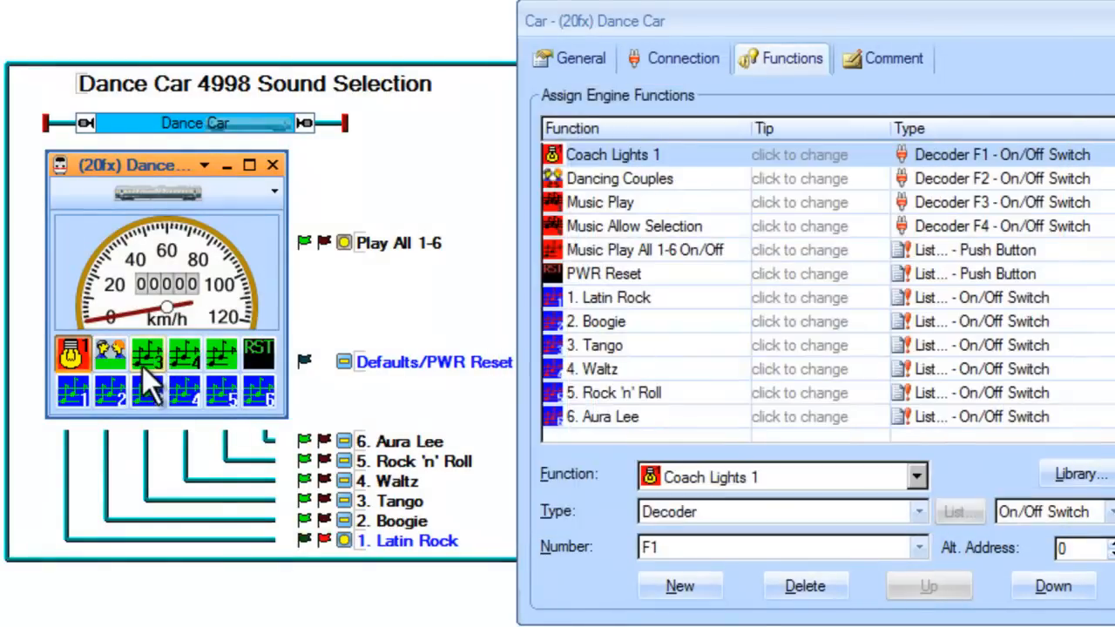
pyautogui.click(149, 371)
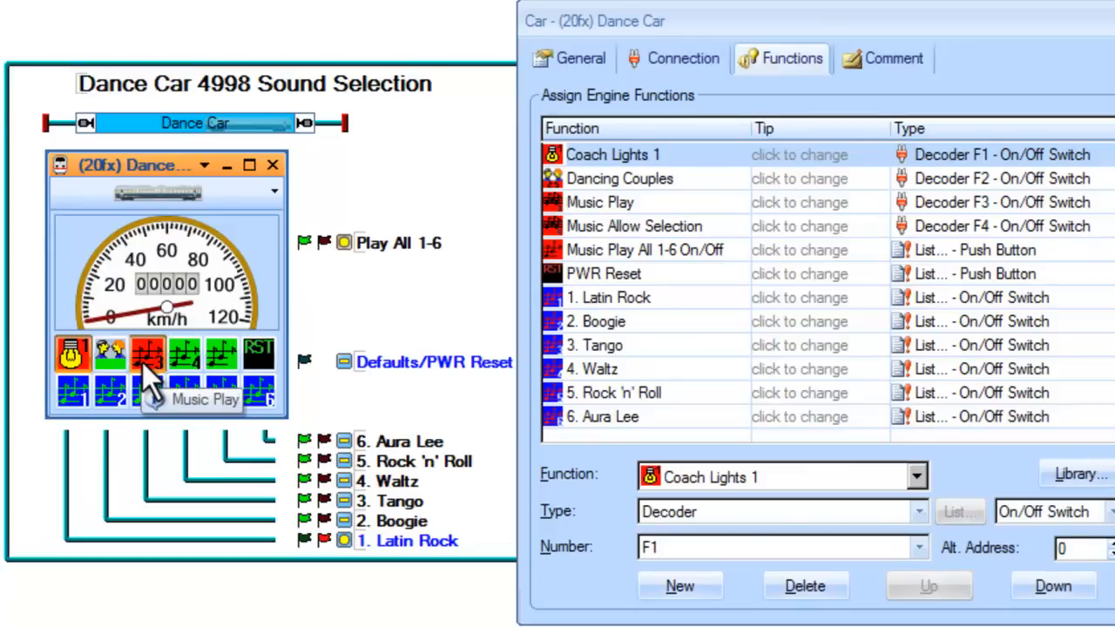
pyautogui.click(149, 371)
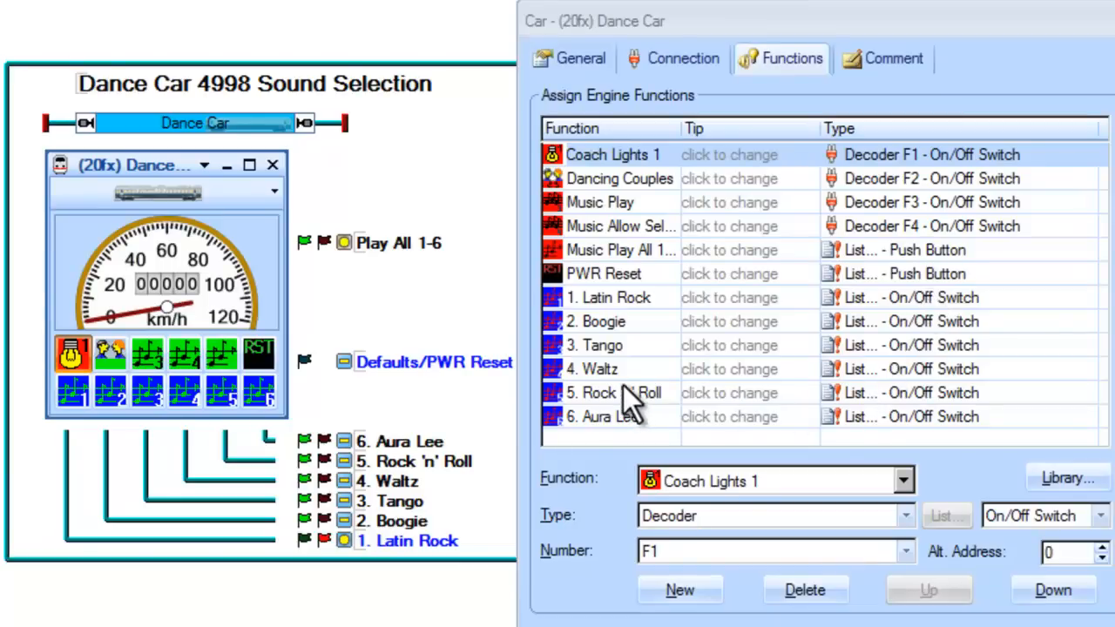
# - Inspect the list of operations assigned to the Dance Car's 2. Boogie function
pyautogui.click(555, 324)
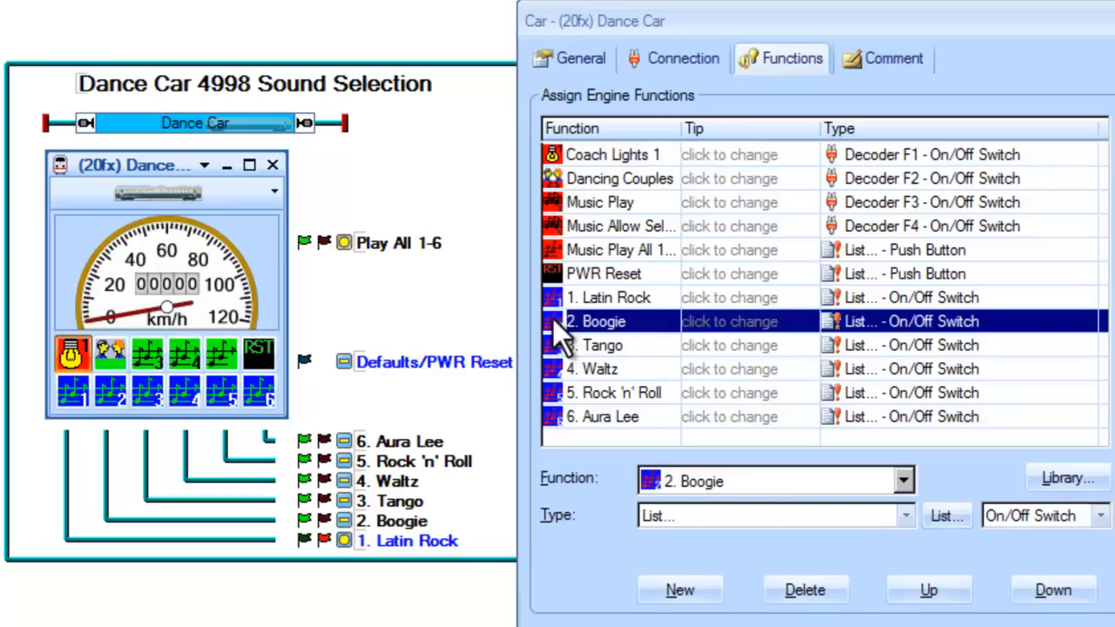
pyautogui.click(946, 517)
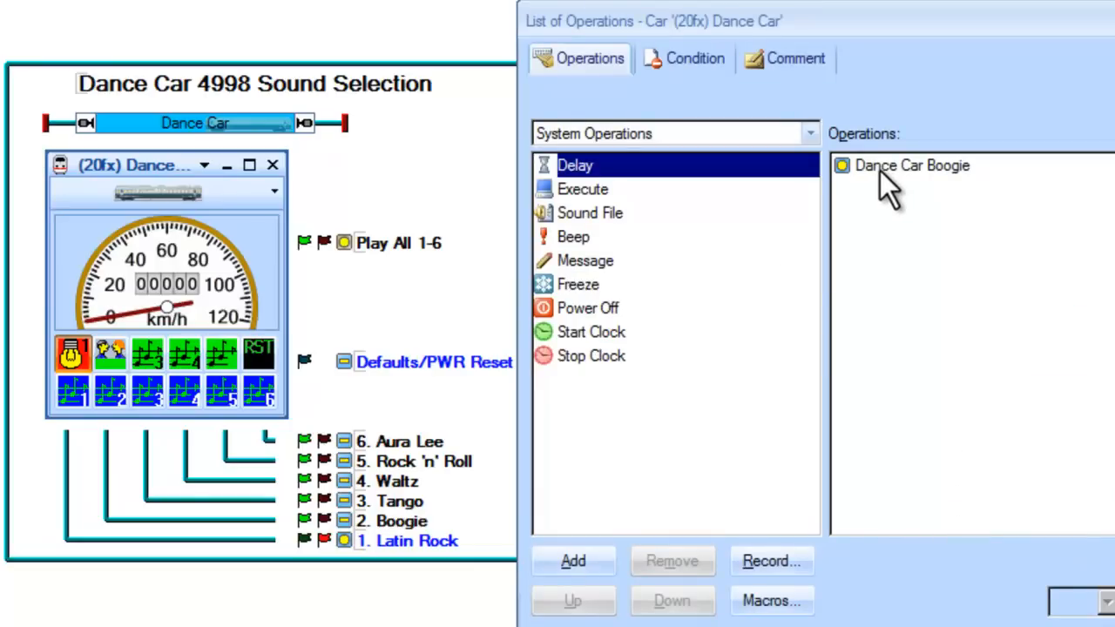
pyautogui.moveTo(885, 183)
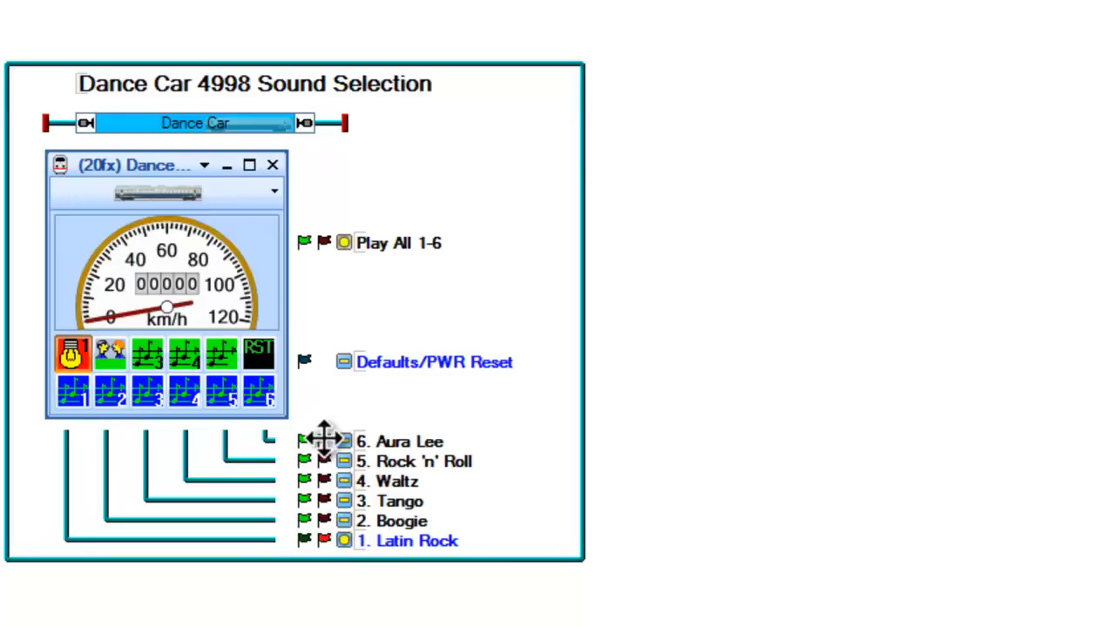
# - Review the trigger, condition, operations and memory settings of the Dance Car Aura Lee On flagman indicator
pyautogui.doubleClick(324, 436)
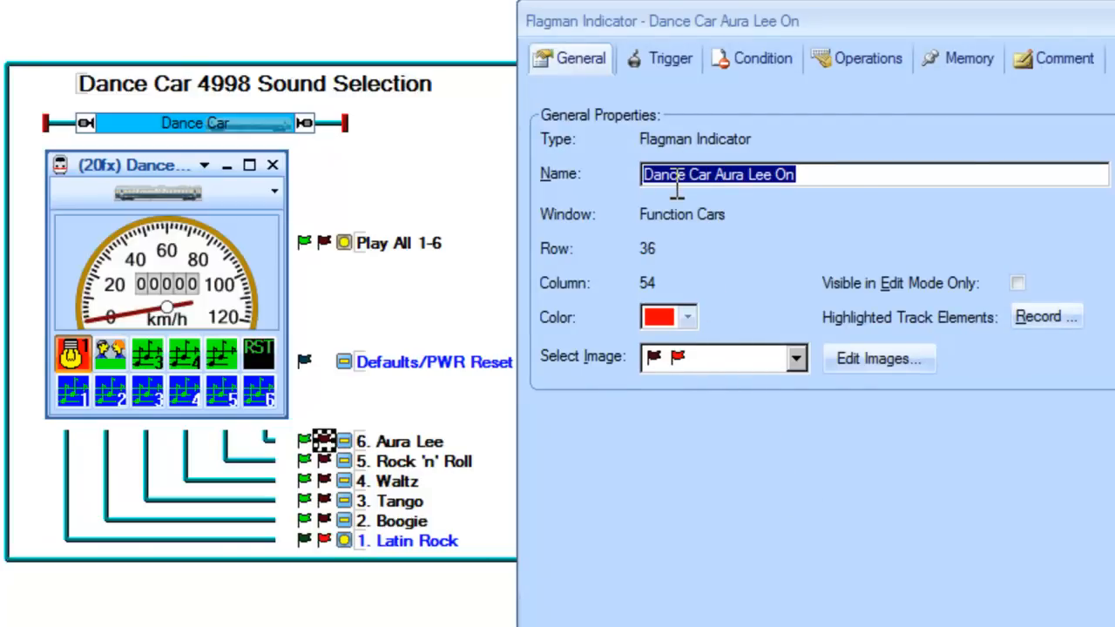
pyautogui.click(671, 59)
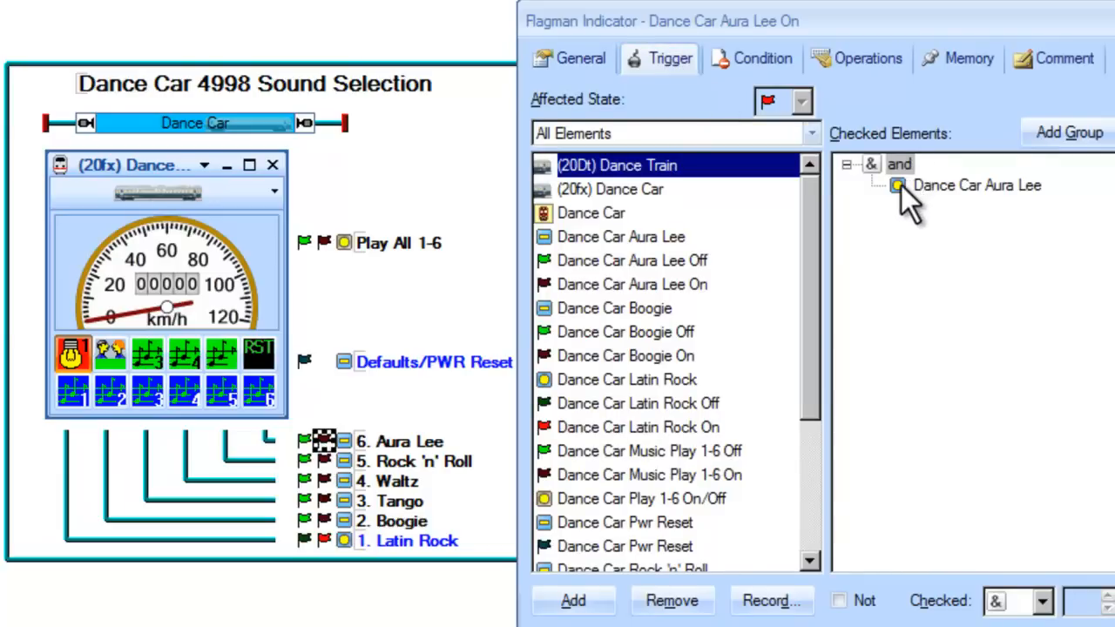
pyautogui.moveTo(906, 202)
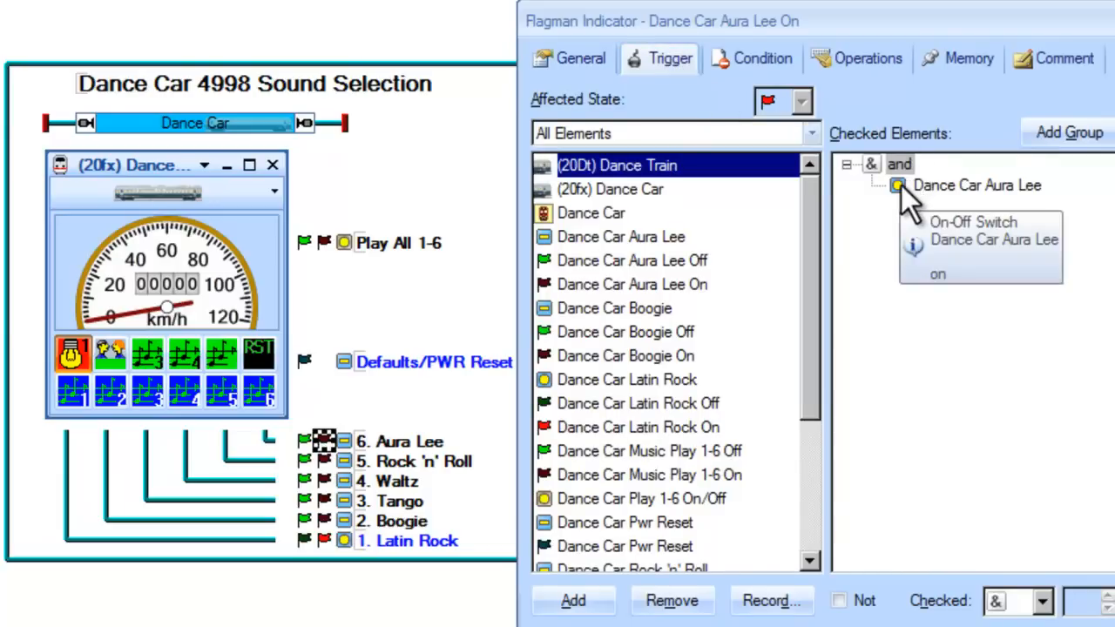
pyautogui.click(765, 63)
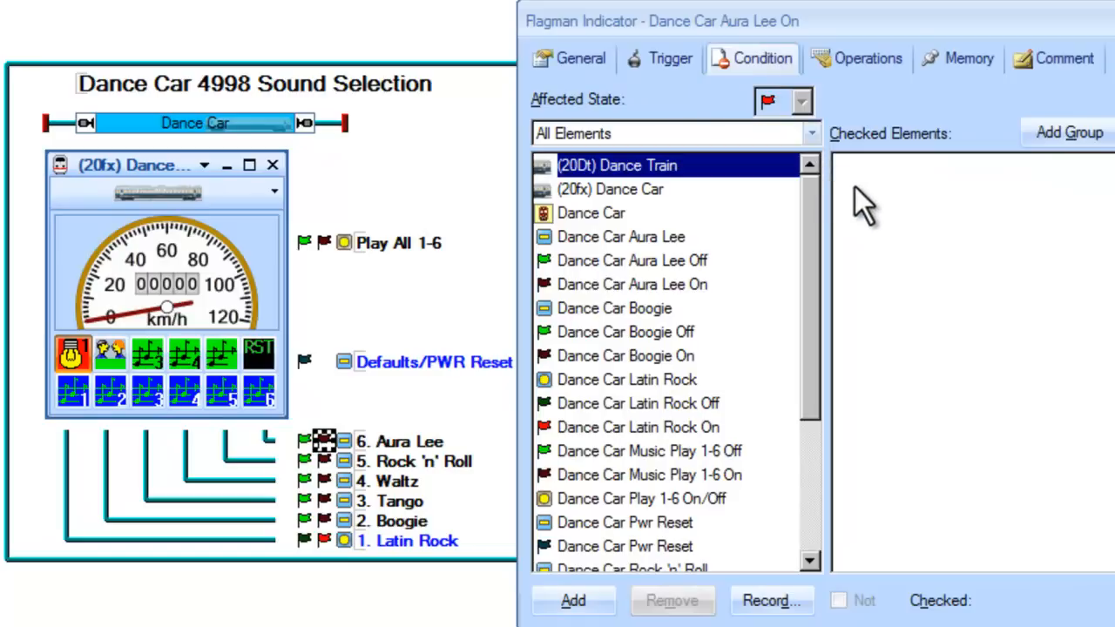
pyautogui.click(869, 59)
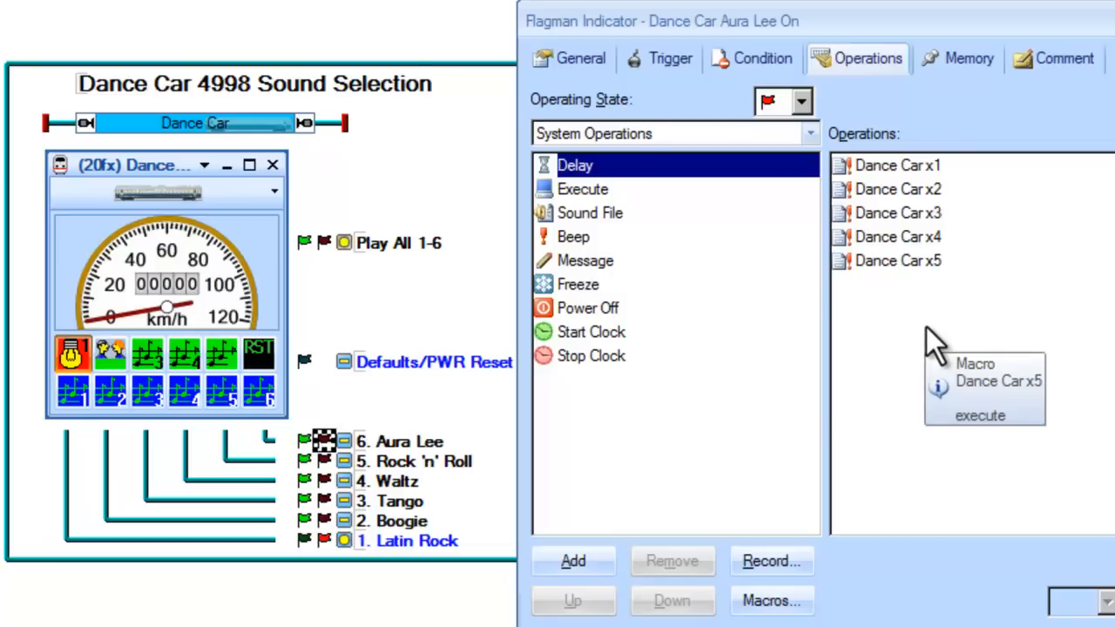
pyautogui.click(988, 68)
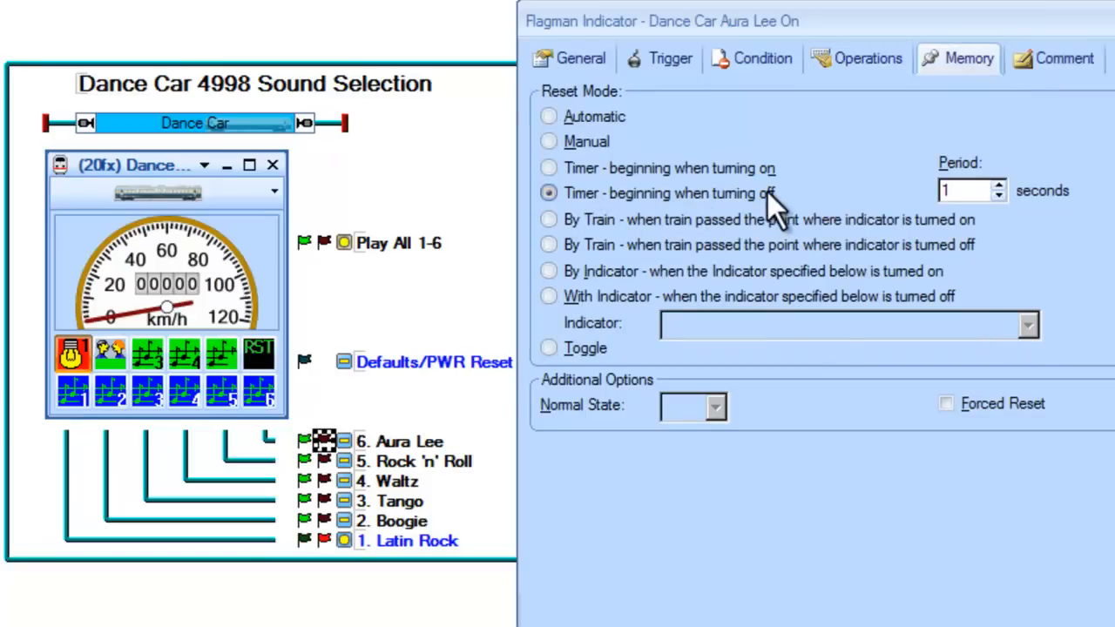
pyautogui.write('1')
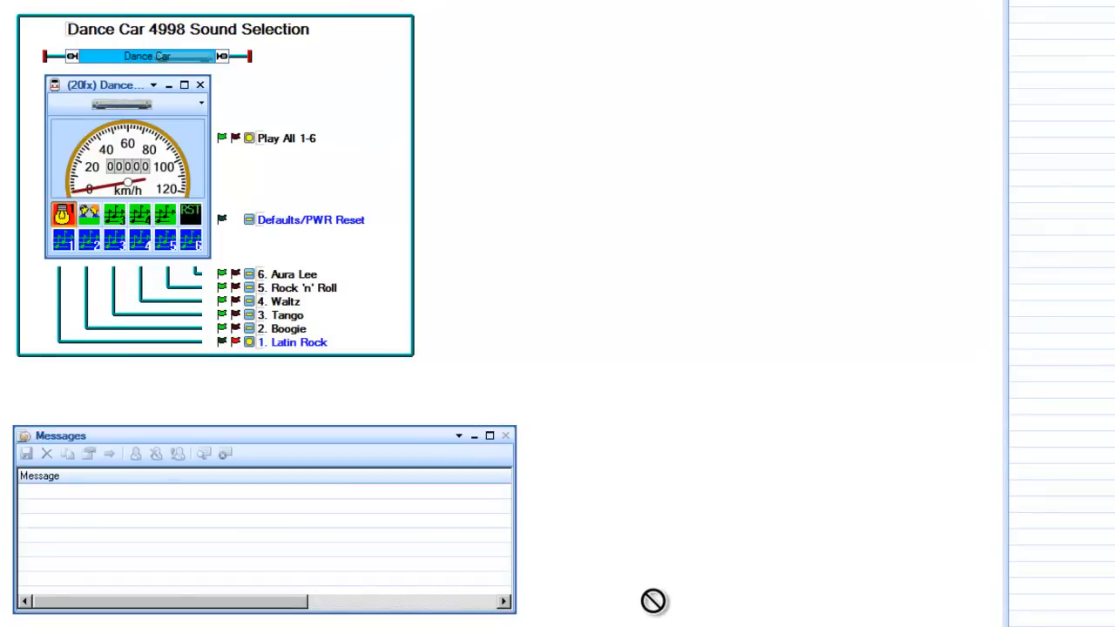
# - Move the Messages window up against the sound selection panel and play 1. Latin Rock on the Dance Car
pyautogui.moveTo(216, 430); pyautogui.dragTo(215, 354)
pyautogui.moveTo(256, 403); pyautogui.dragTo(258, 407)
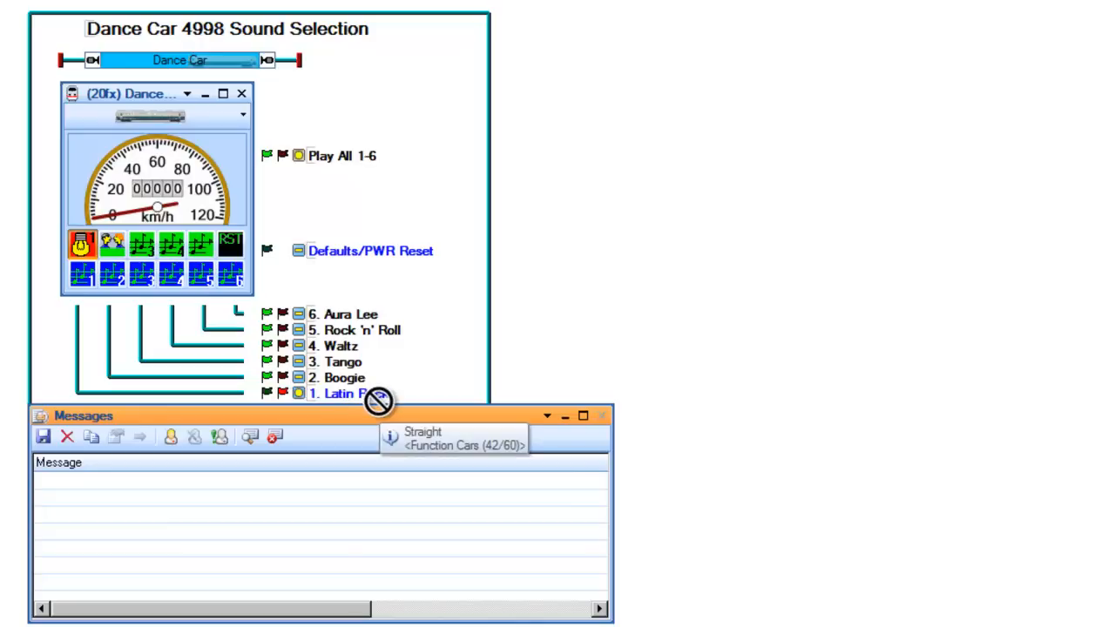
pyautogui.click(76, 277)
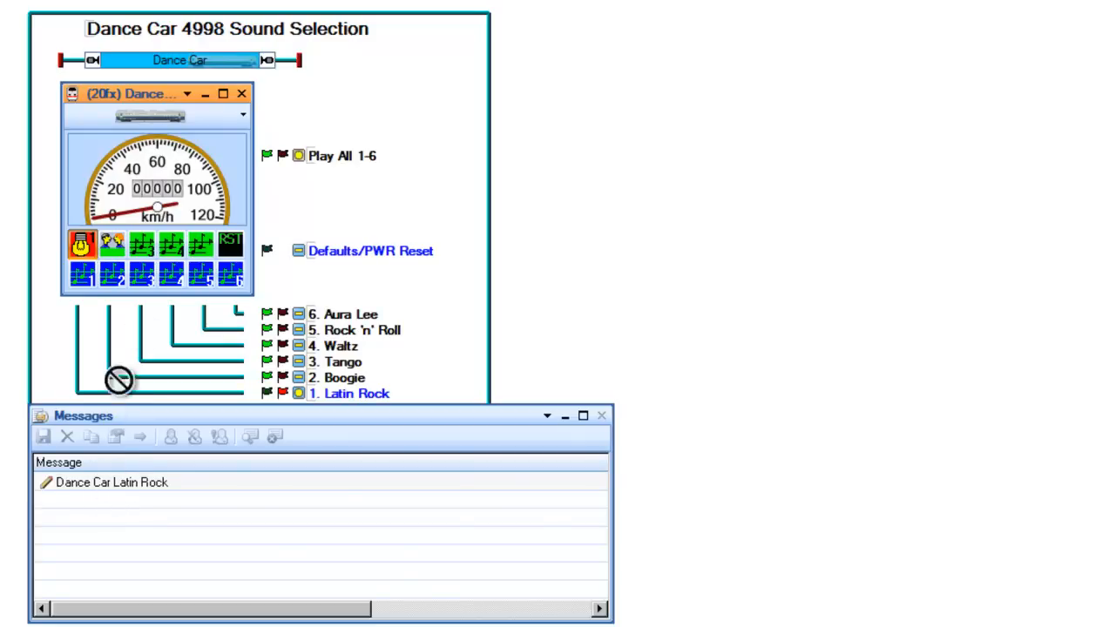
pyautogui.click(145, 245)
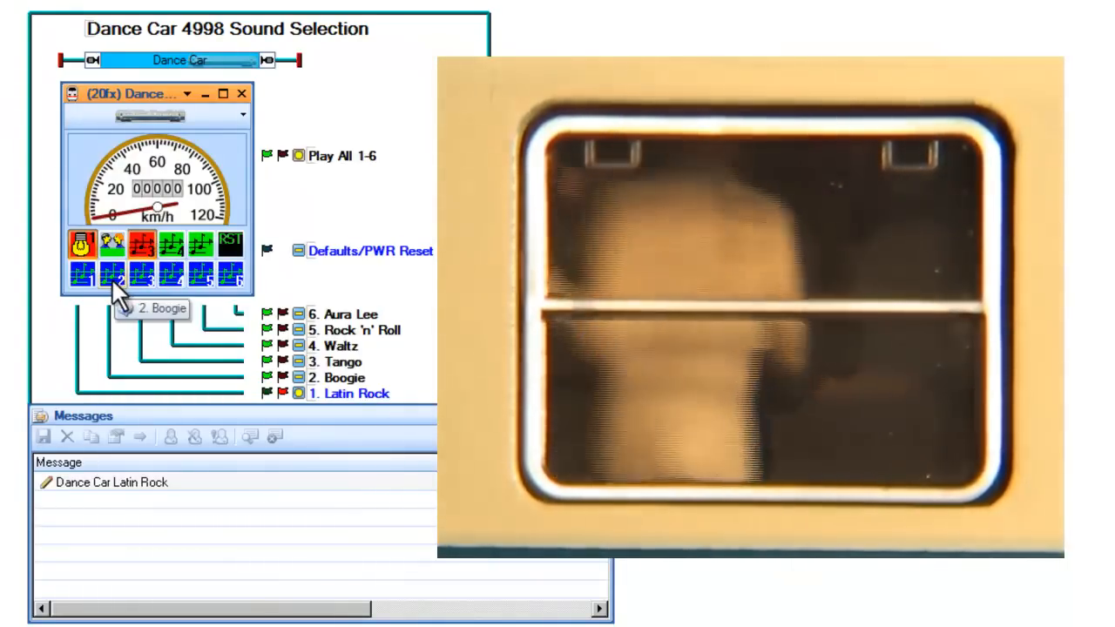
# - Switch the playing music through Boogie, Tango, Waltz, Rock 'n' Roll and Aura Lee, and turn Music Play off
pyautogui.click(112, 278)
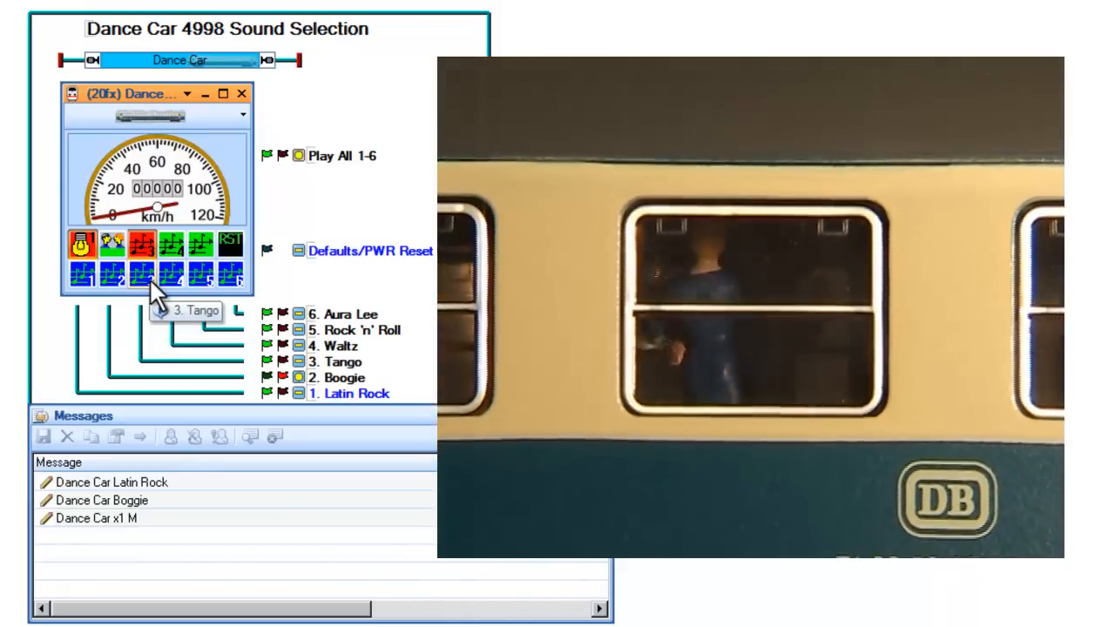
pyautogui.click(149, 277)
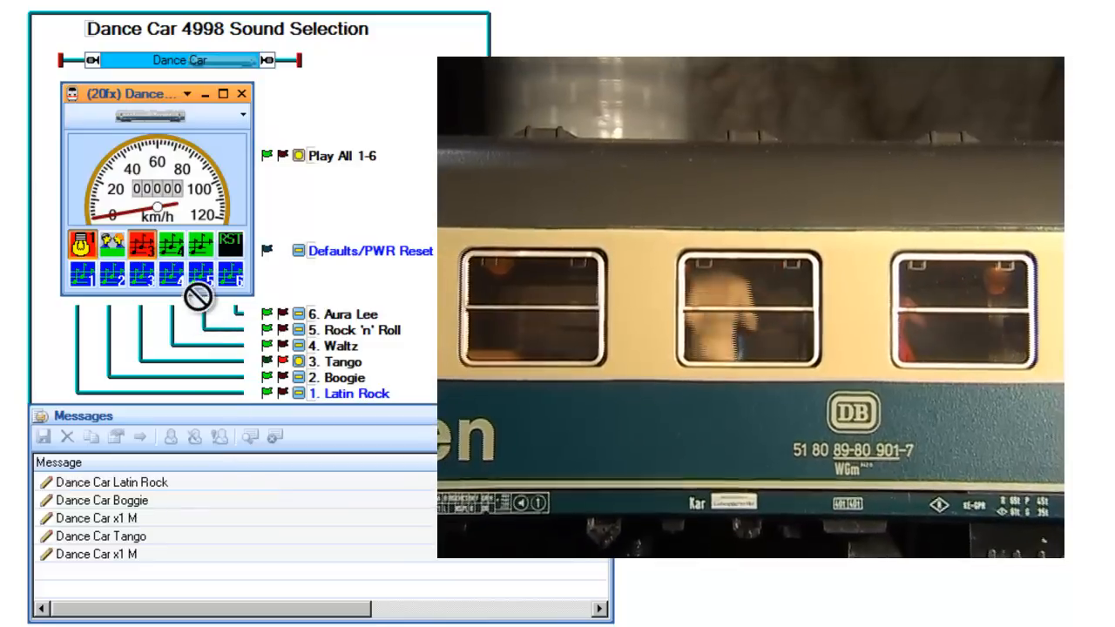
pyautogui.click(179, 281)
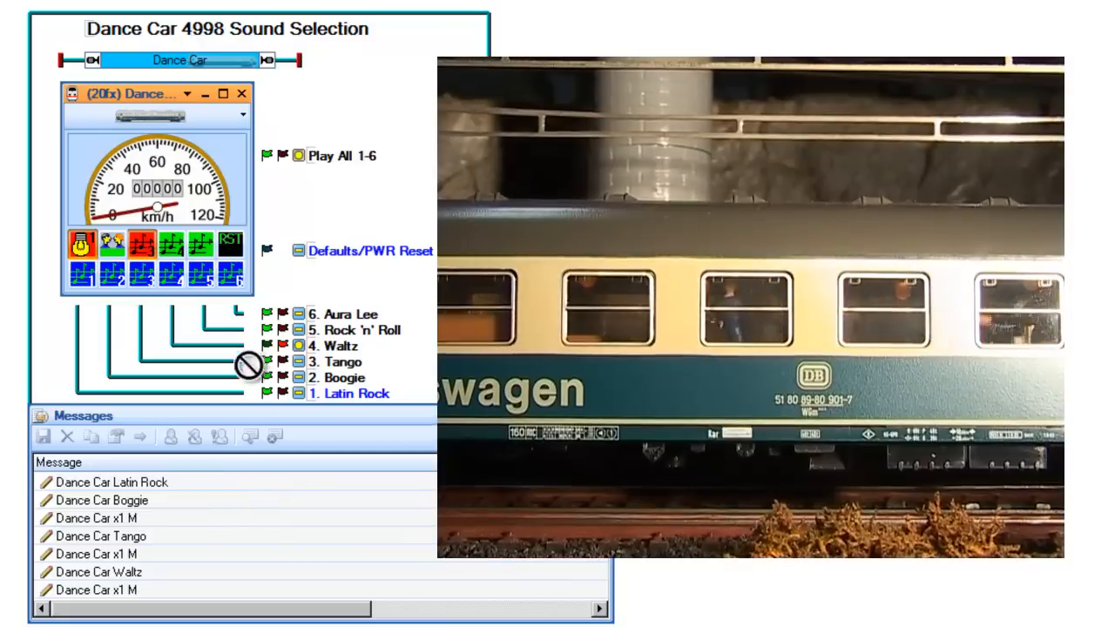
pyautogui.click(210, 284)
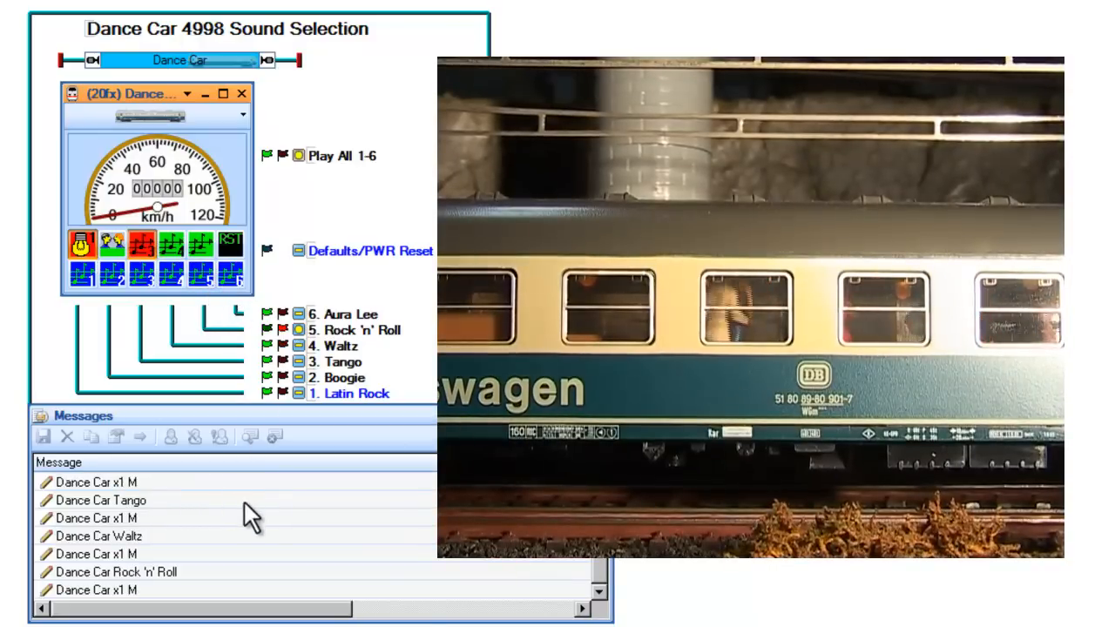
pyautogui.click(237, 278)
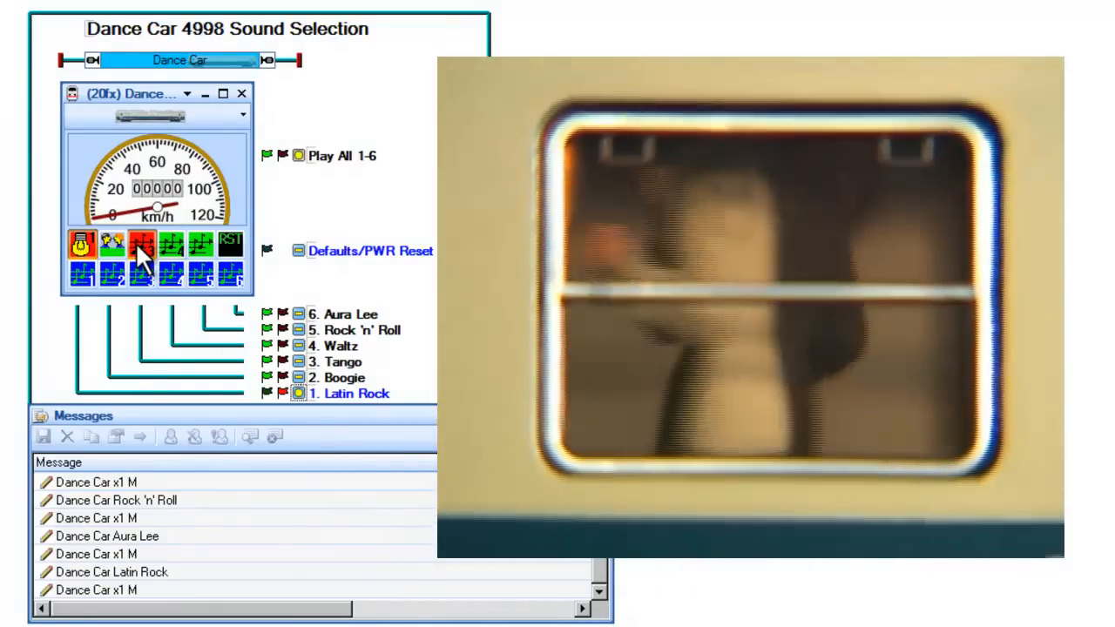
pyautogui.click(137, 243)
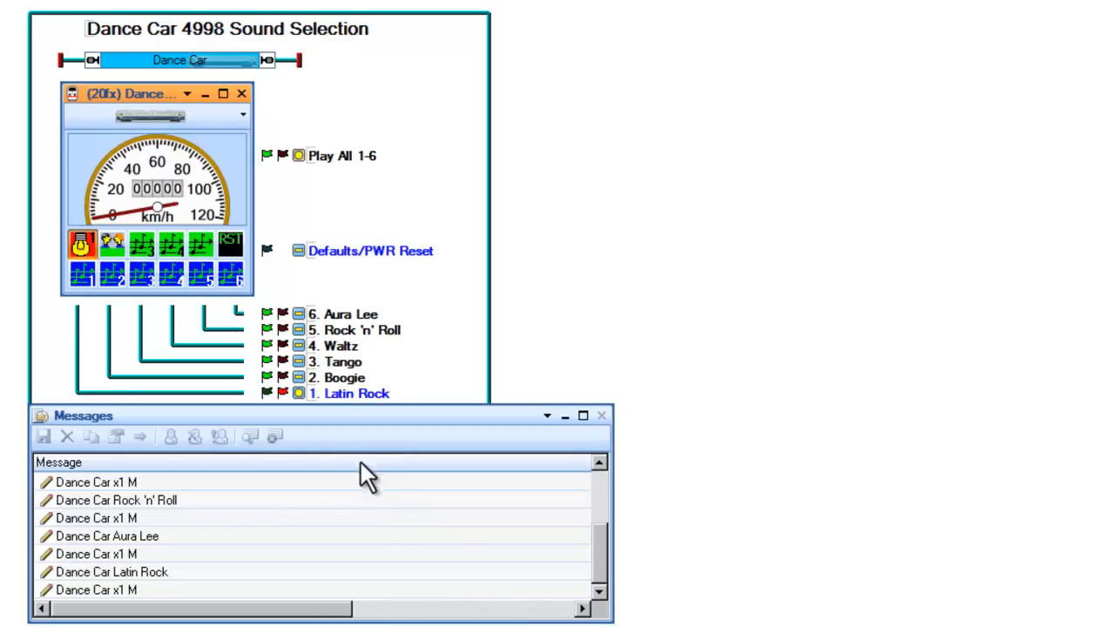
# - Select 3. Tango on the Dance Car and turn Music Play on
pyautogui.click(301, 393)
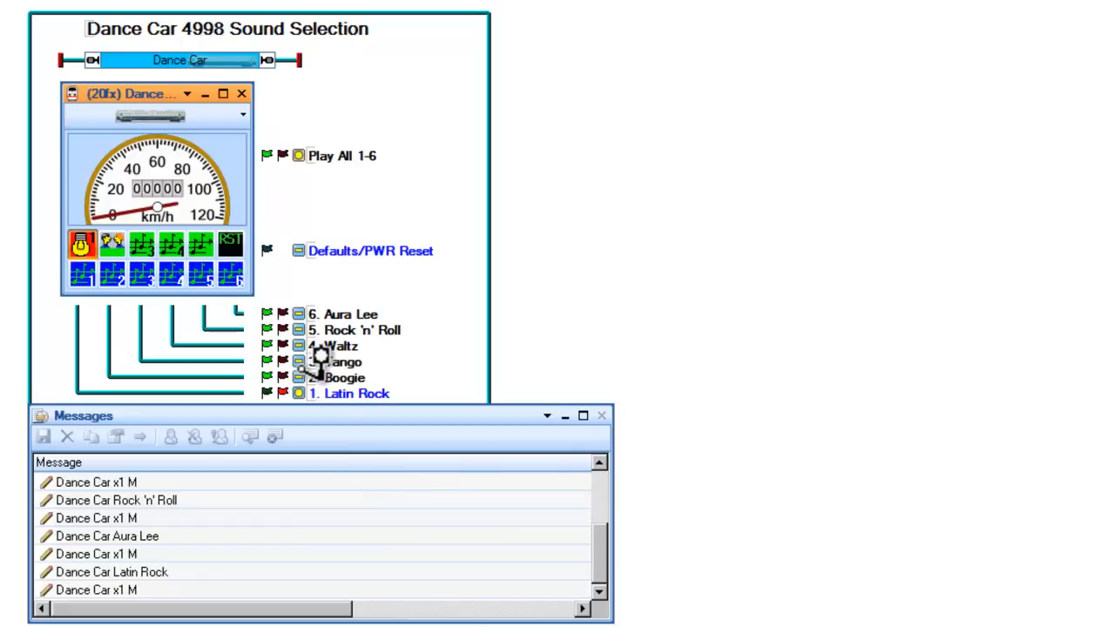
pyautogui.click(147, 271)
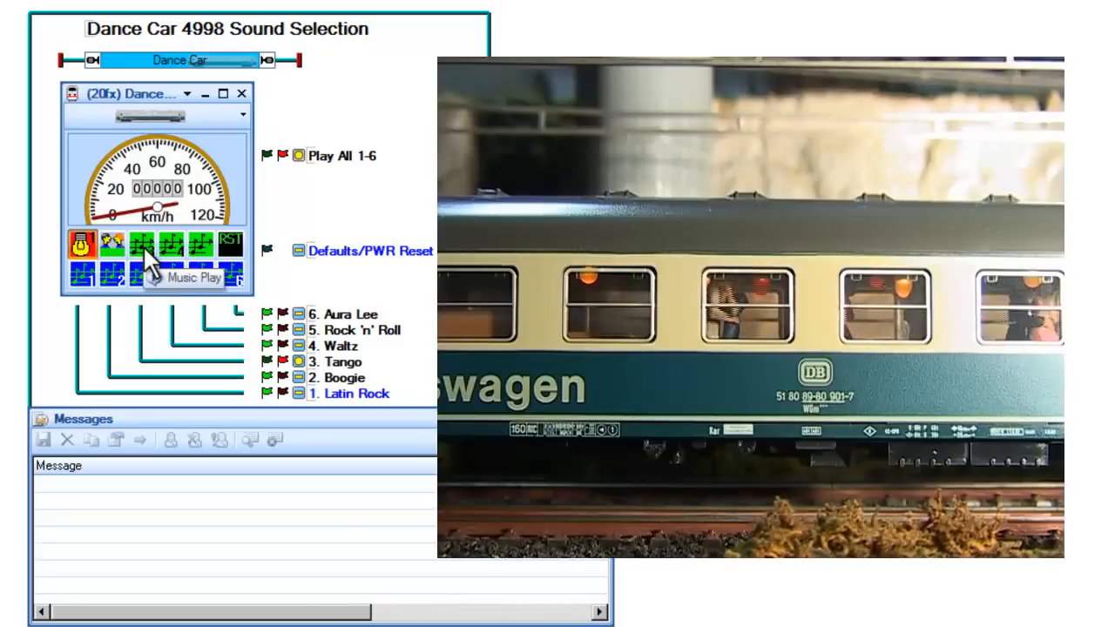
pyautogui.click(143, 245)
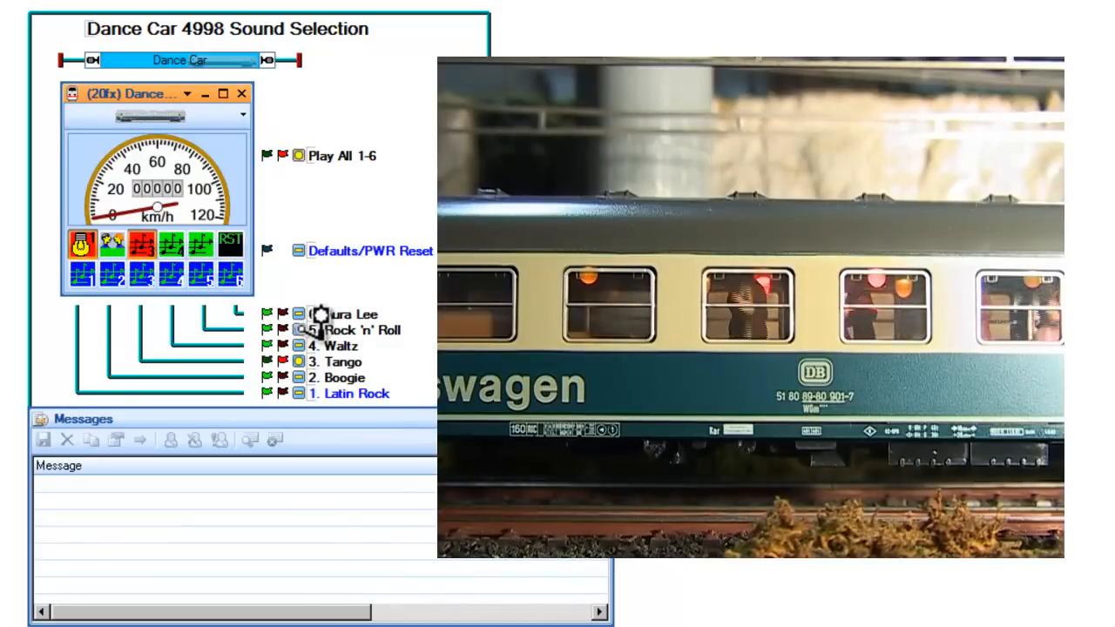
# - Change the Dance Car's song selection to Rock 'n' Roll, Boogie and Latin Rock in turn
pyautogui.click(198, 270)
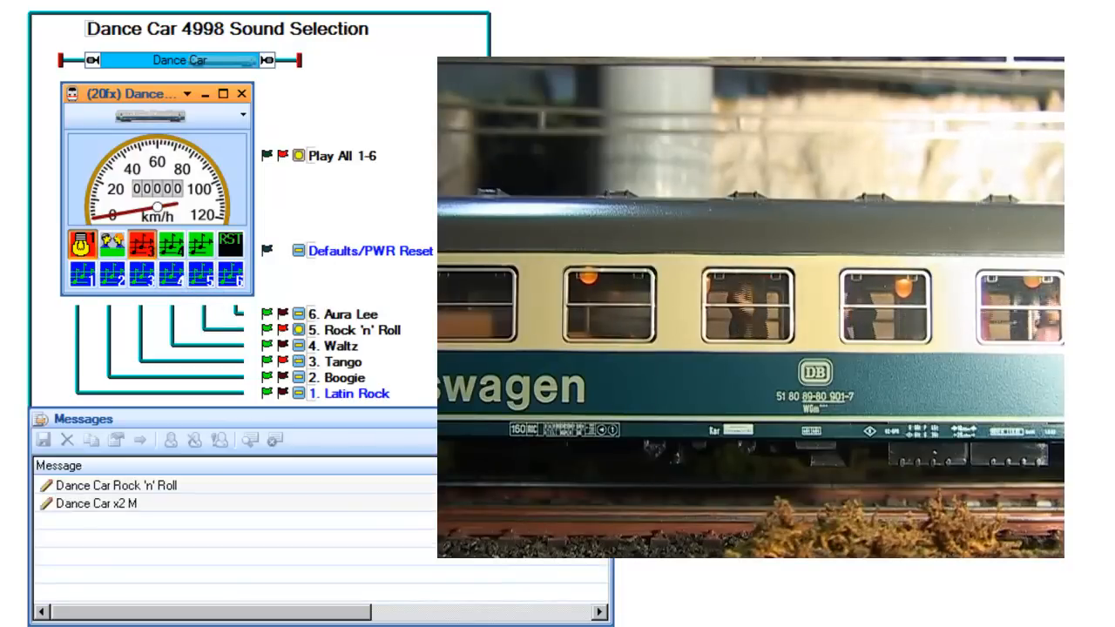
pyautogui.click(315, 373)
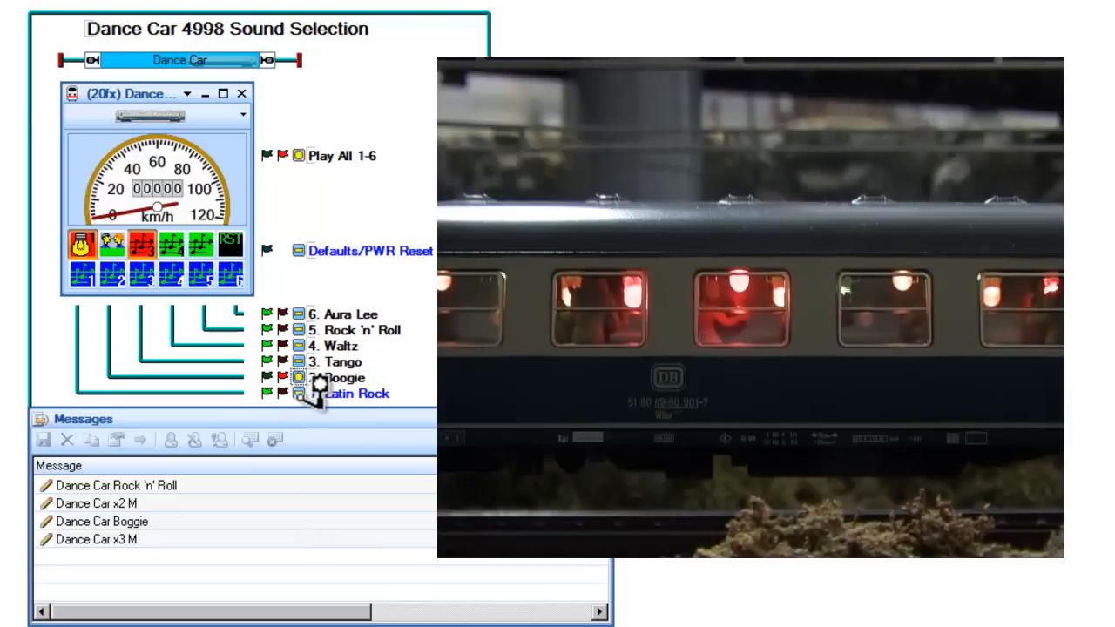
pyautogui.click(312, 390)
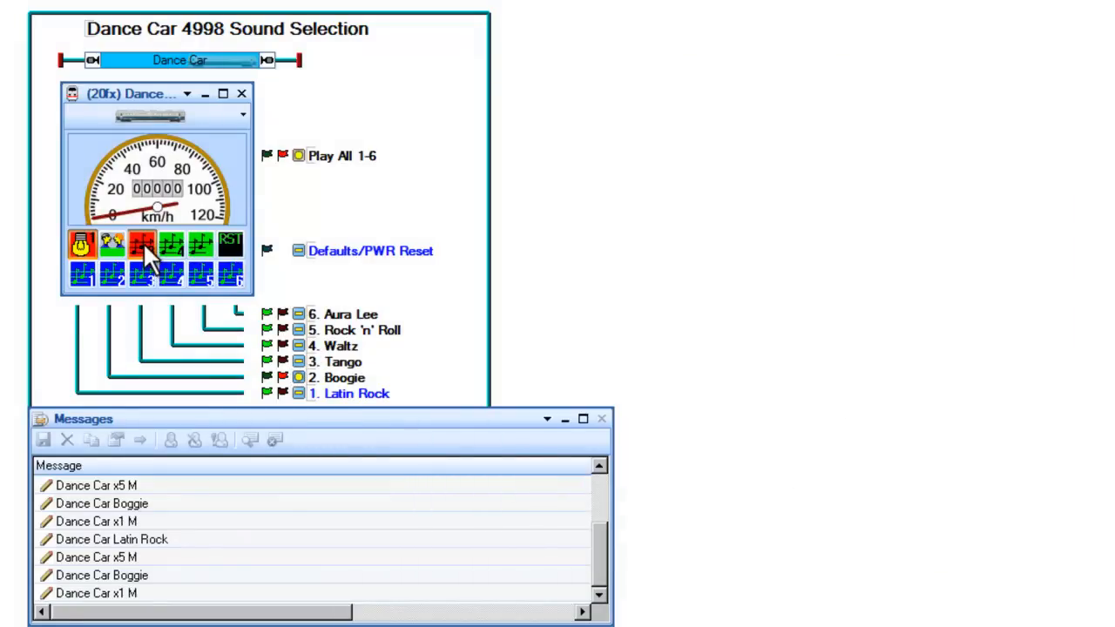
# - Toggle Music Play and restore the Dance Car's default functions with PWR Reset
pyautogui.click(148, 257)
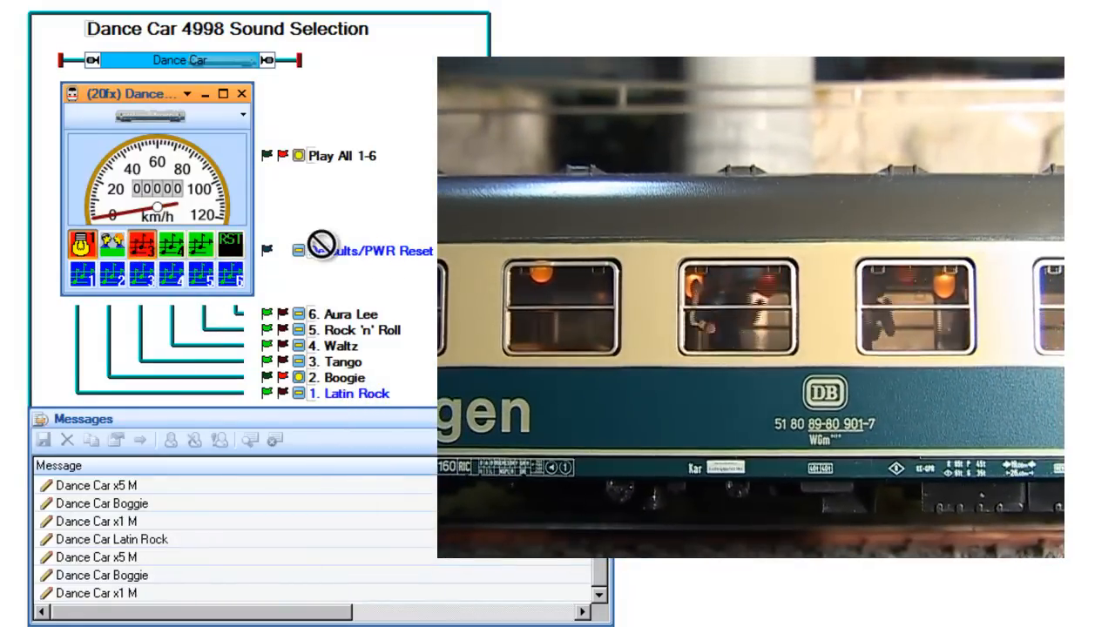
pyautogui.click(231, 243)
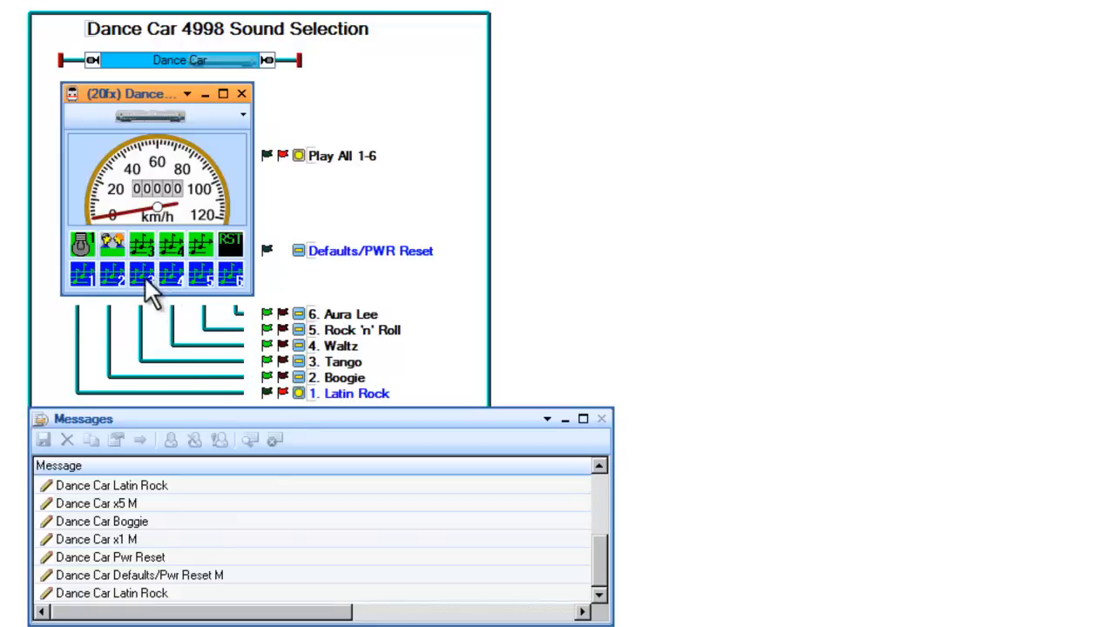
# - Toggle the Dance Car's Music Play function on and off with 1. Latin Rock selected
pyautogui.click(140, 248)
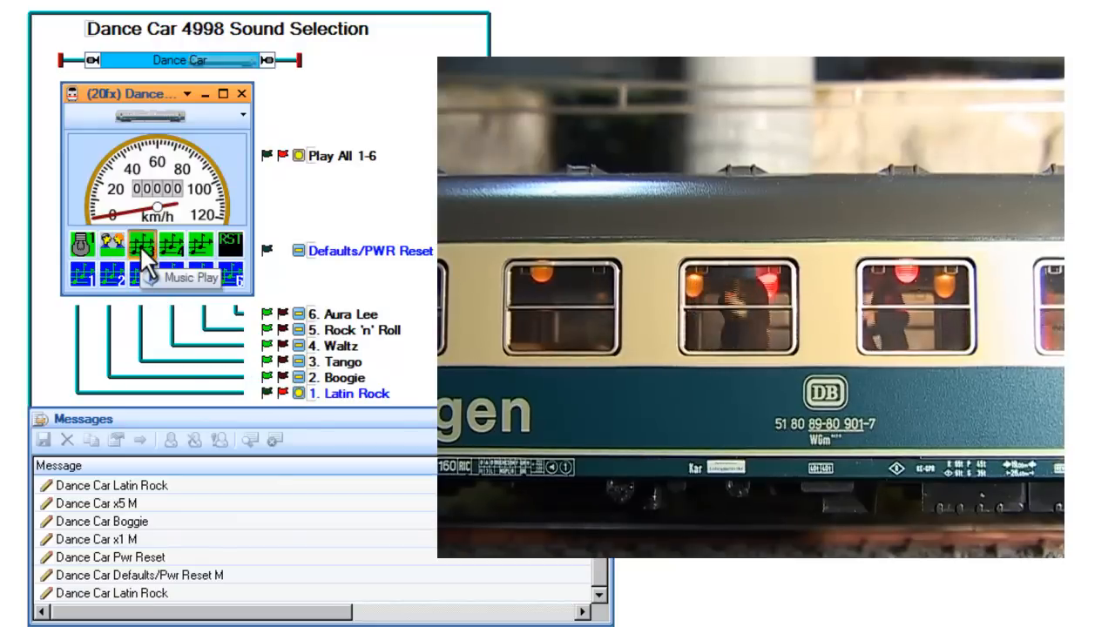
pyautogui.click(142, 251)
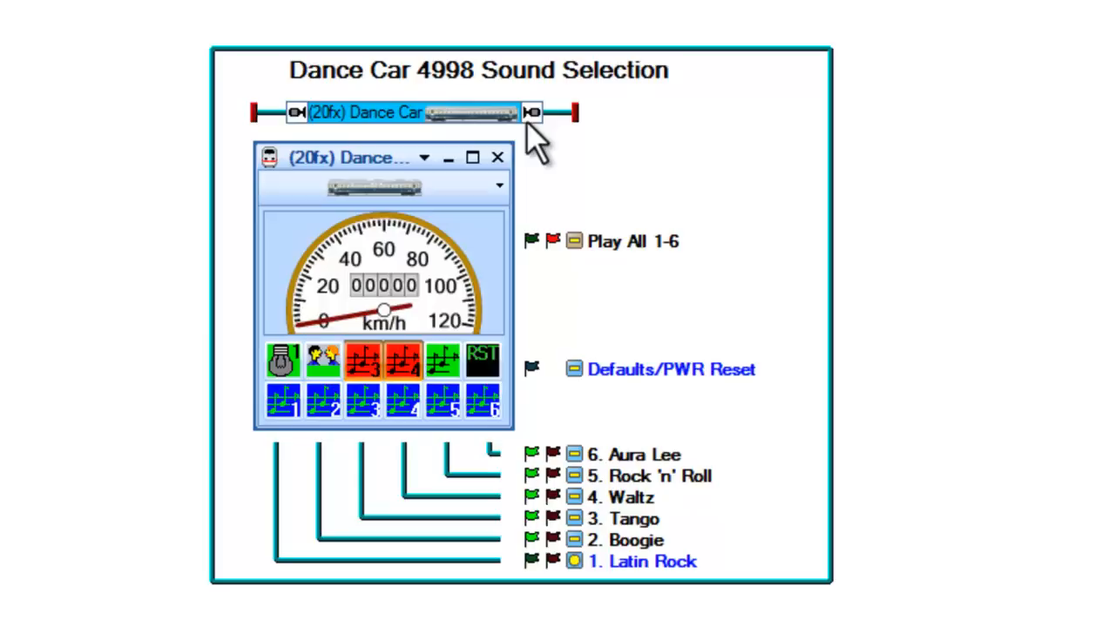
# - Open the Dance Car block's properties and examine the flagmen assigned to it in the block editor
pyautogui.moveTo(531, 112)
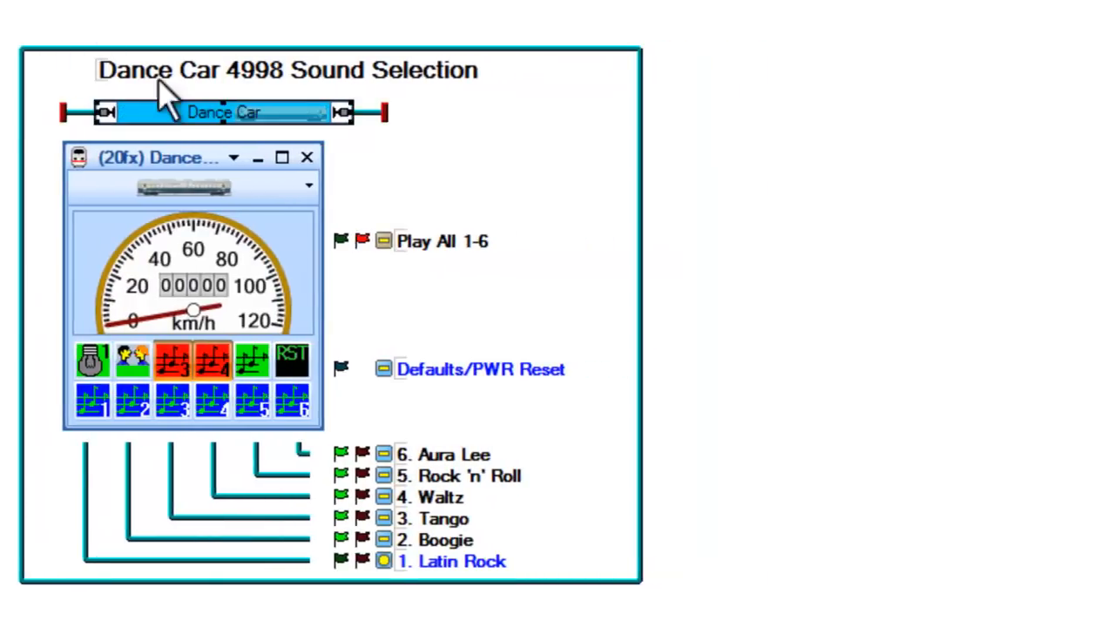
pyautogui.doubleClick(203, 112)
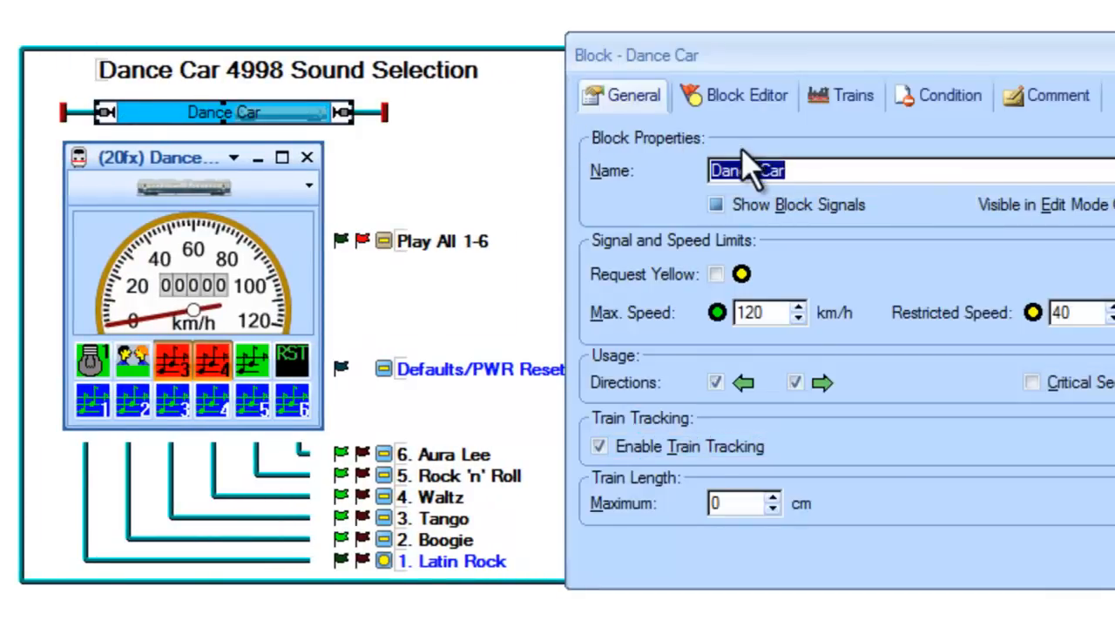
pyautogui.click(743, 93)
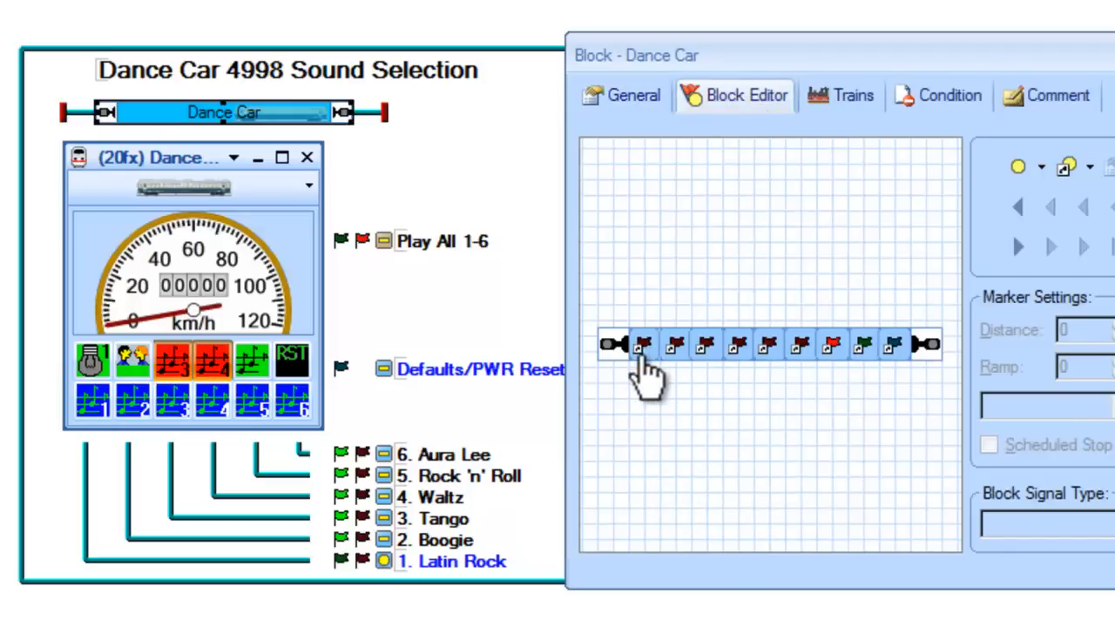
pyautogui.moveTo(641, 360)
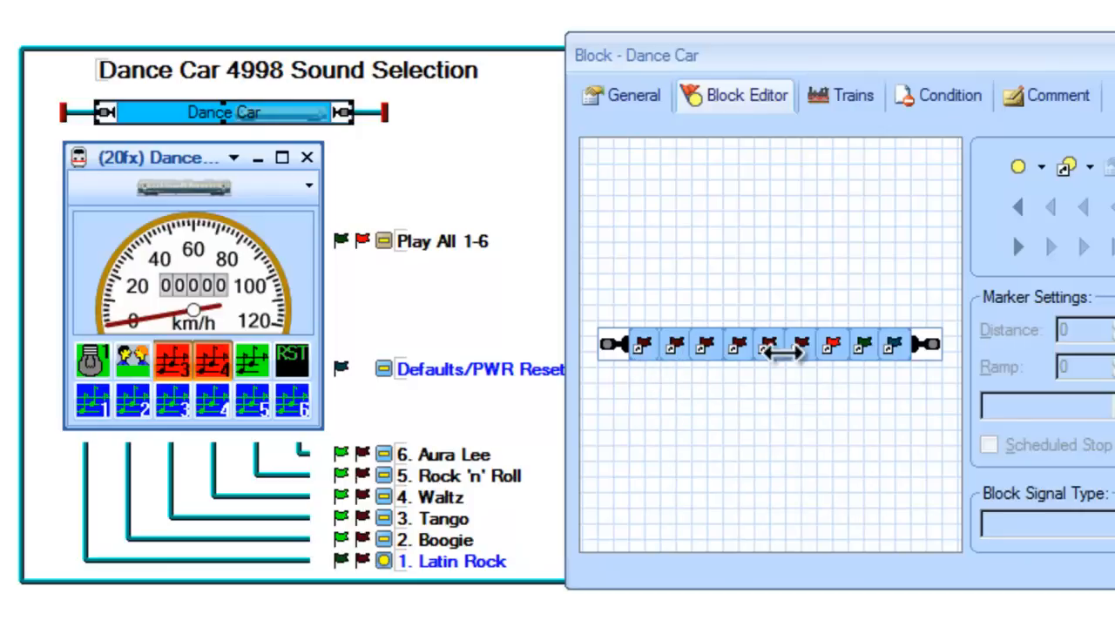
pyautogui.moveTo(838, 367)
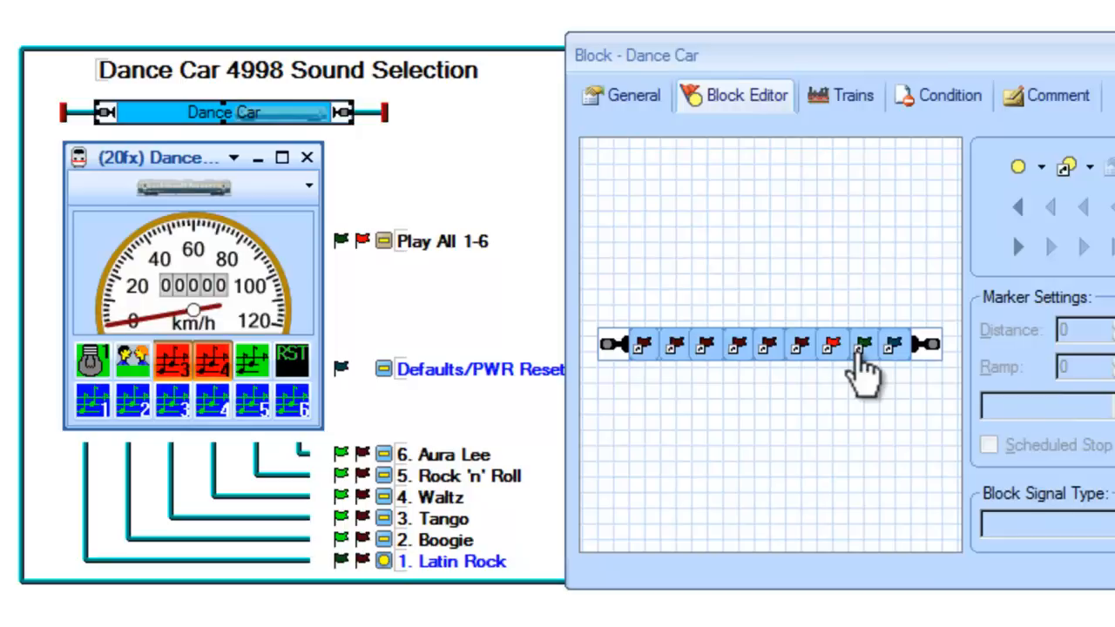
pyautogui.moveTo(862, 351)
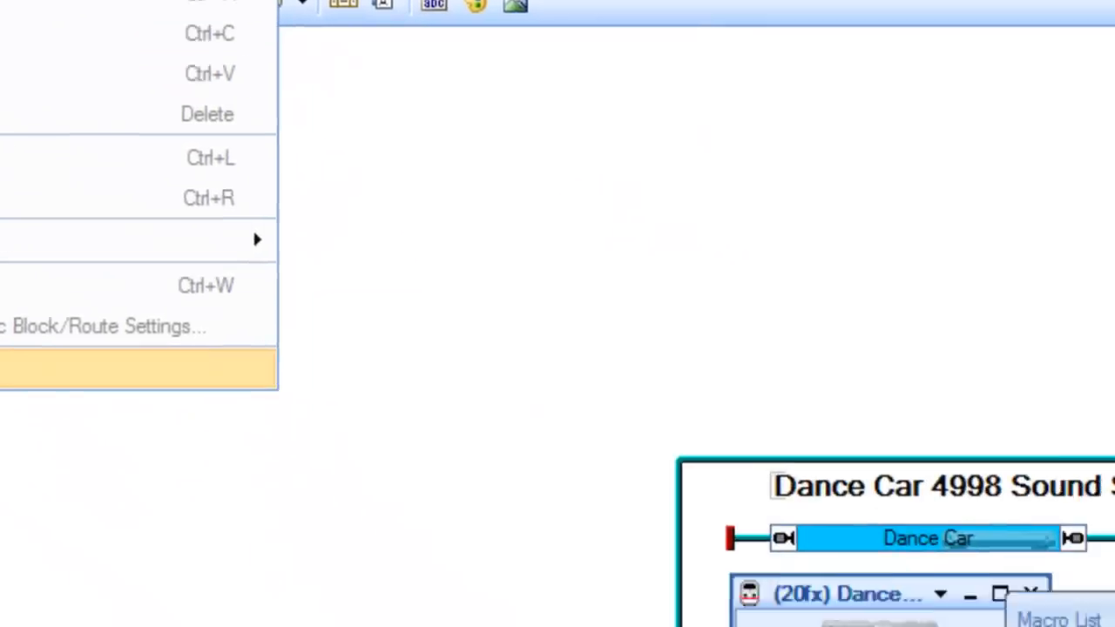
# - Review the operations and trigger conditions of the Dance Car x1 macro, and close it without saving changes
pyautogui.click(196, 566)
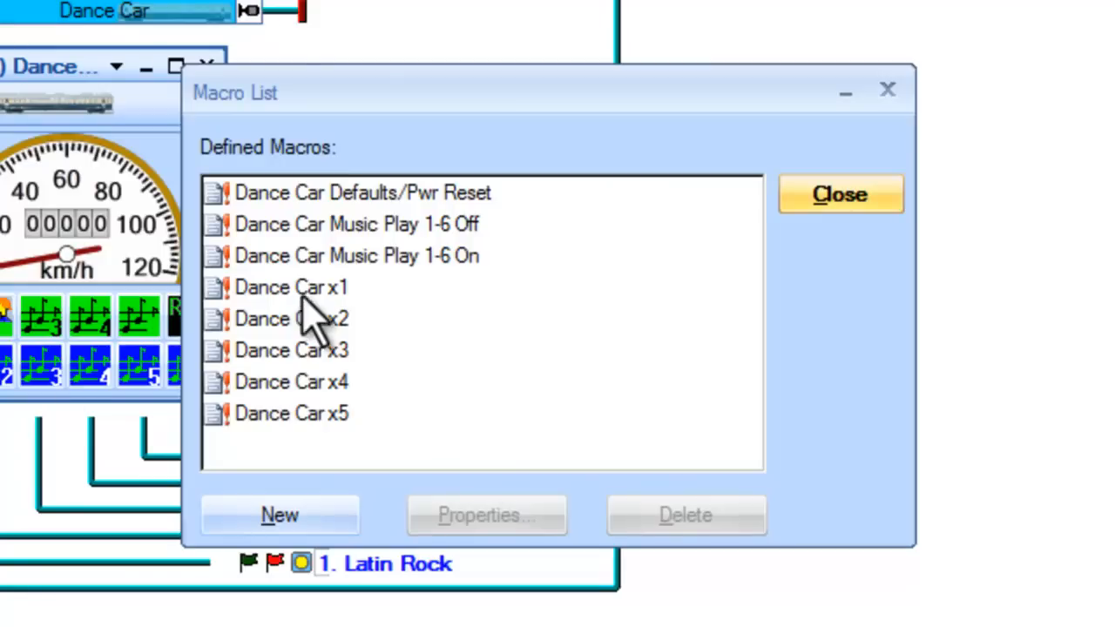
pyautogui.doubleClick(266, 289)
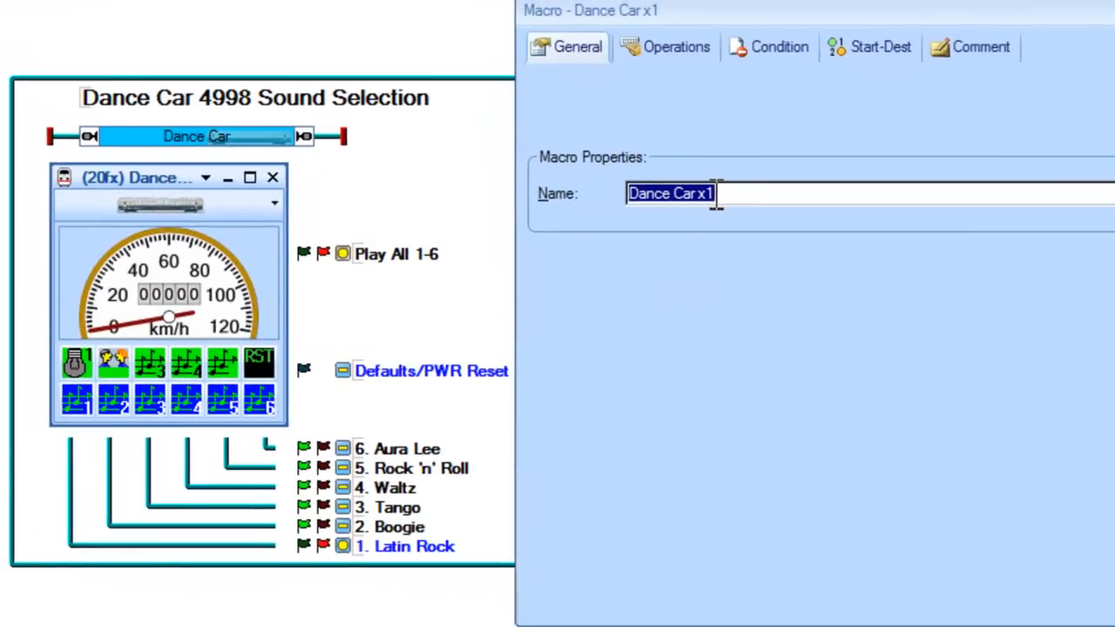
pyautogui.click(677, 51)
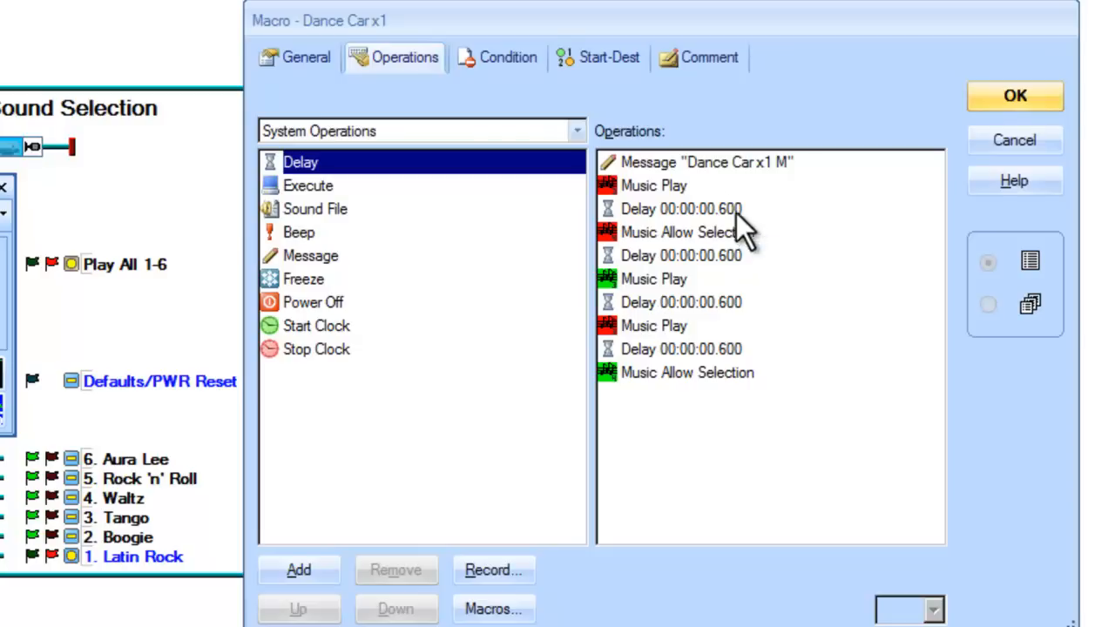
pyautogui.click(501, 60)
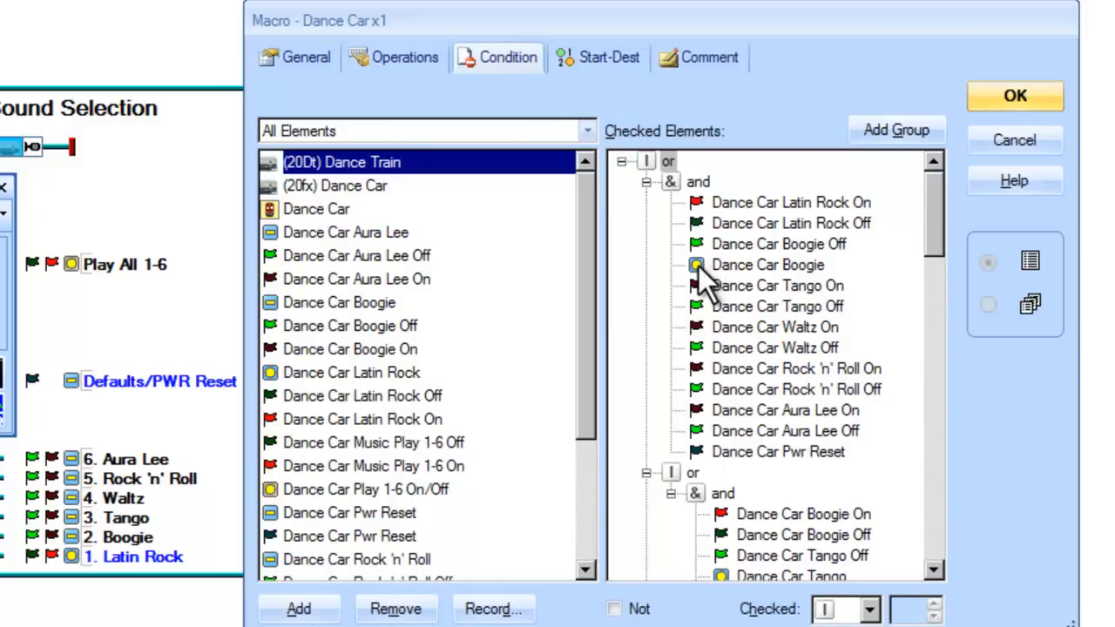
pyautogui.moveTo(698, 267)
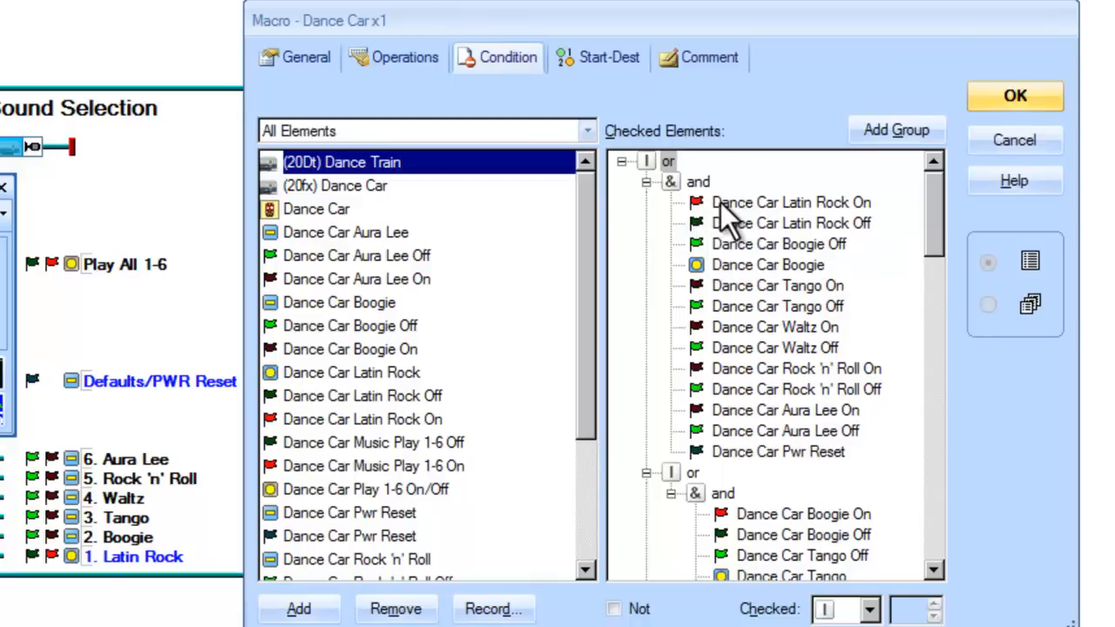
pyautogui.moveTo(717, 202)
pyautogui.moveTo(937, 214)
pyautogui.mouseDown()
pyautogui.moveTo(935, 234)
pyautogui.moveTo(937, 194)
pyautogui.mouseUp()
pyautogui.click(1015, 140)
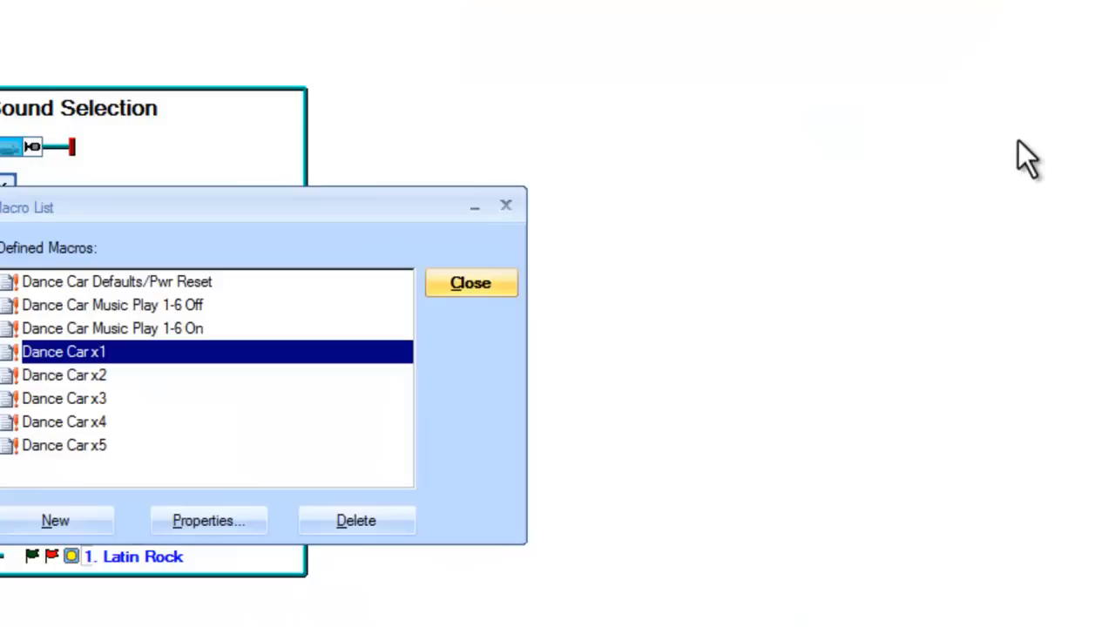
# - Open the Dance Car x5 macro and examine its operations and trigger conditions
pyautogui.doubleClick(49, 447)
pyautogui.click(294, 62)
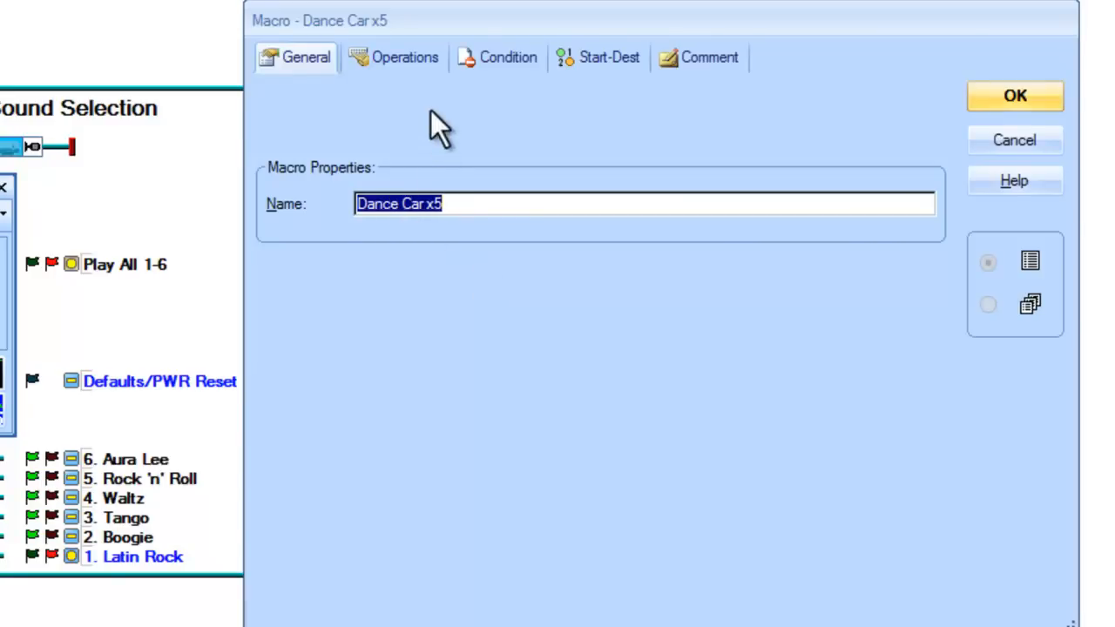
pyautogui.click(422, 59)
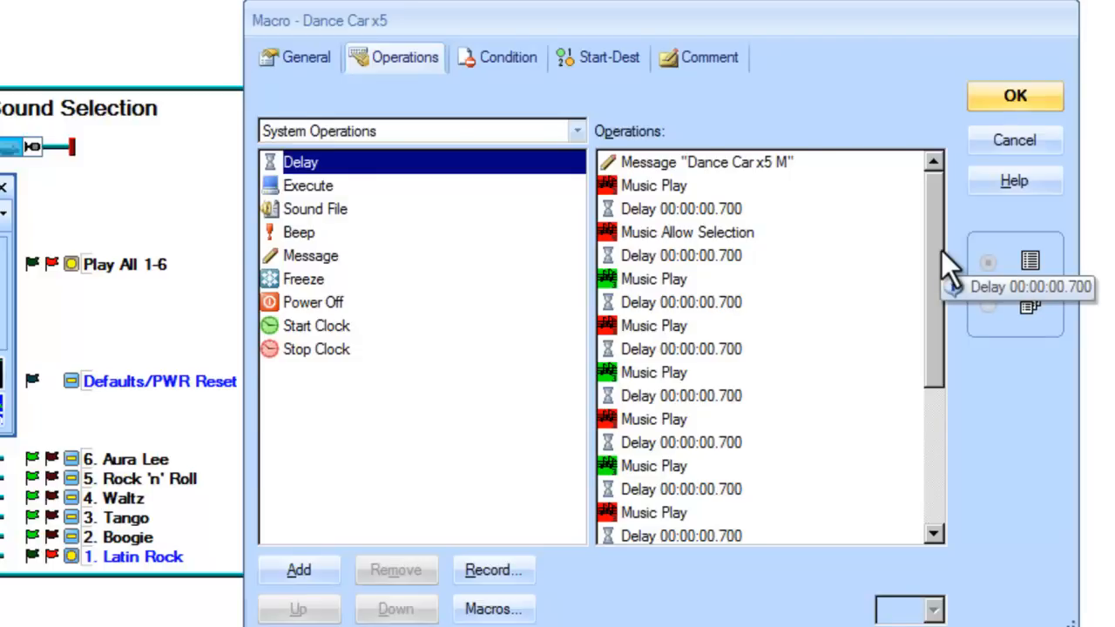
pyautogui.click(508, 57)
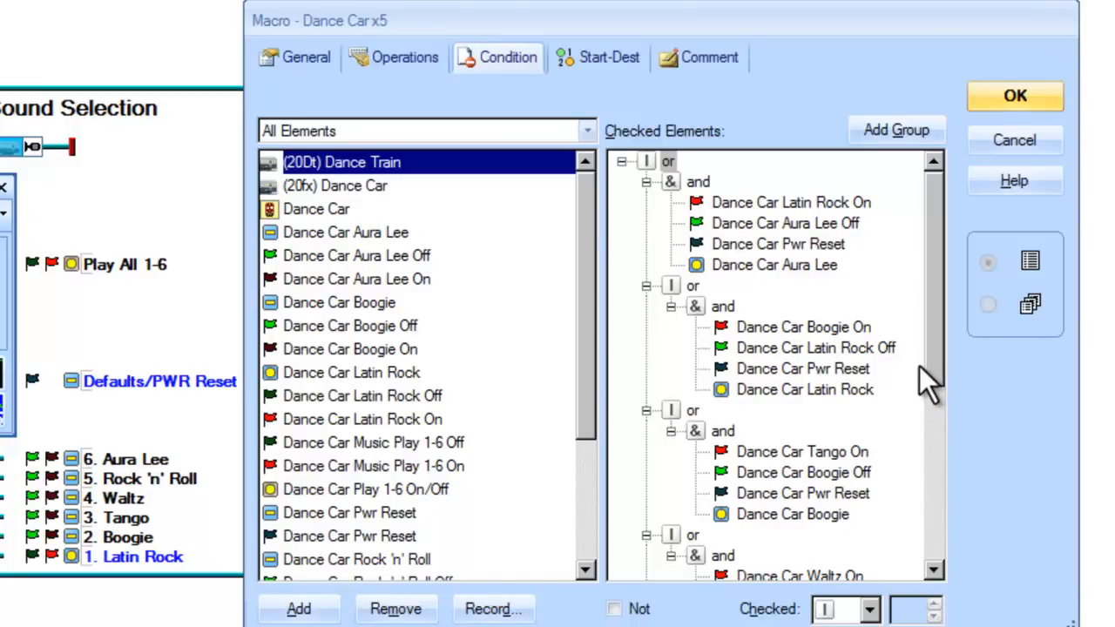
pyautogui.moveTo(920, 366)
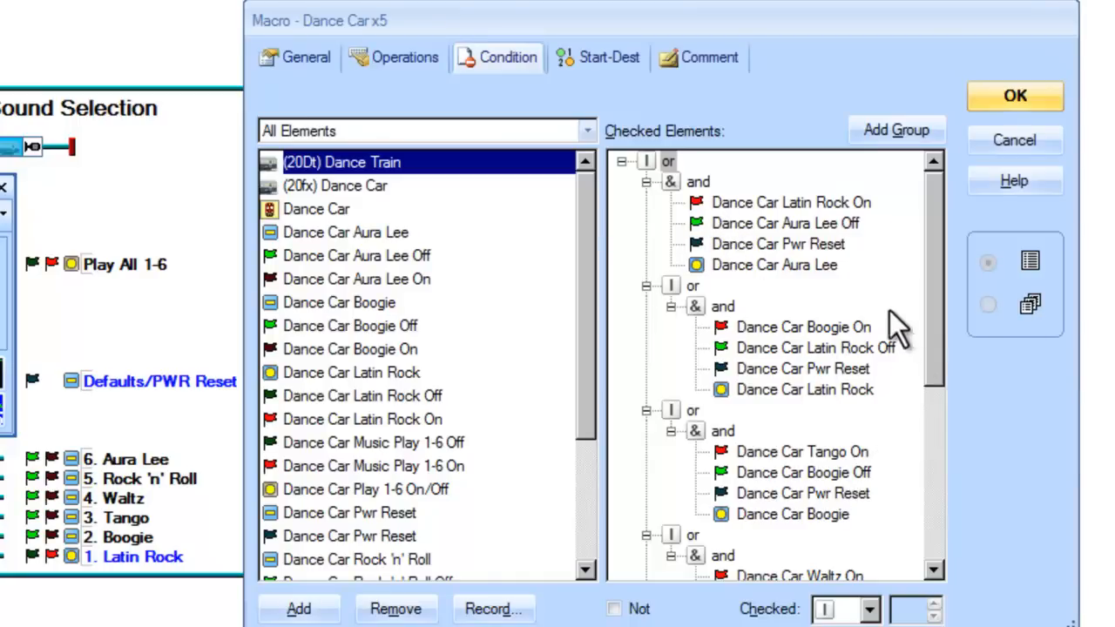